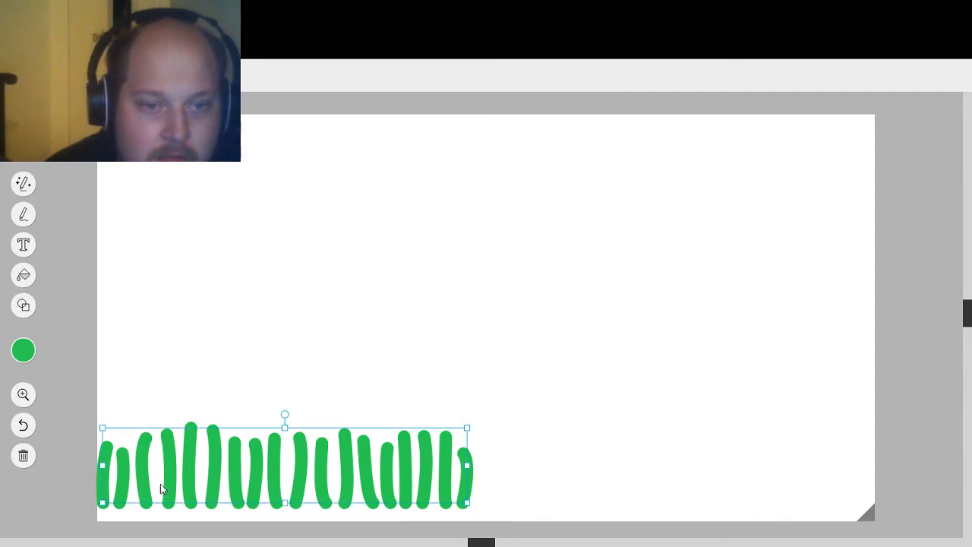
# Step: Stretch the green grass strip across the full canvas width and align it with the canvas's lower edge
pyautogui.moveTo(162, 490); pyautogui.dragTo(408, 467)
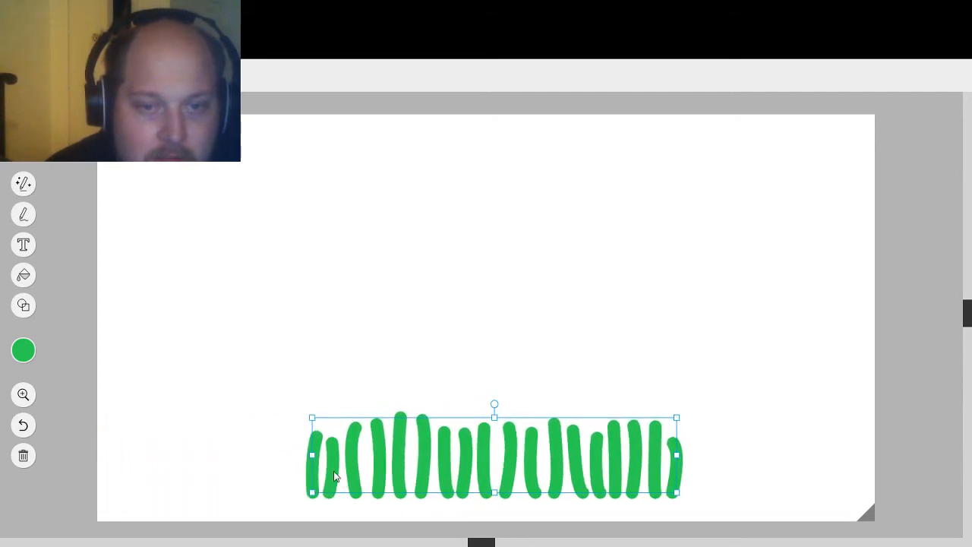
pyautogui.moveTo(312, 458); pyautogui.dragTo(105, 472)
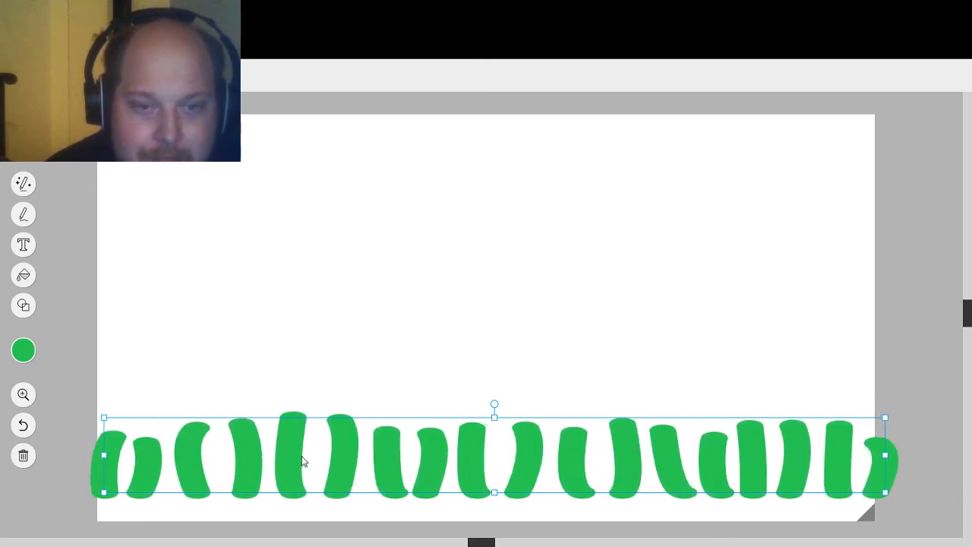
pyautogui.moveTo(304, 462); pyautogui.dragTo(301, 486)
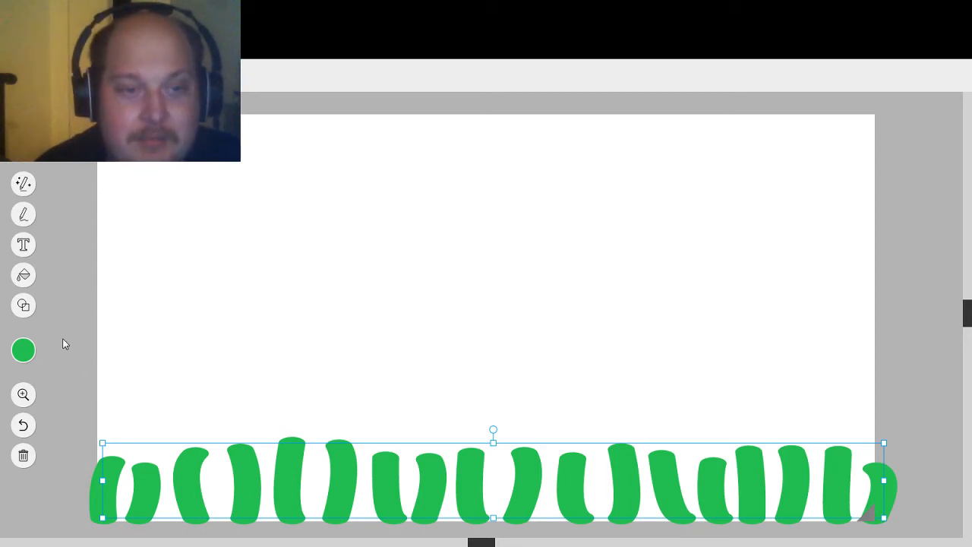
# Step: Try the grass strip in red, return it to green and deselect it
pyautogui.click(23, 348)
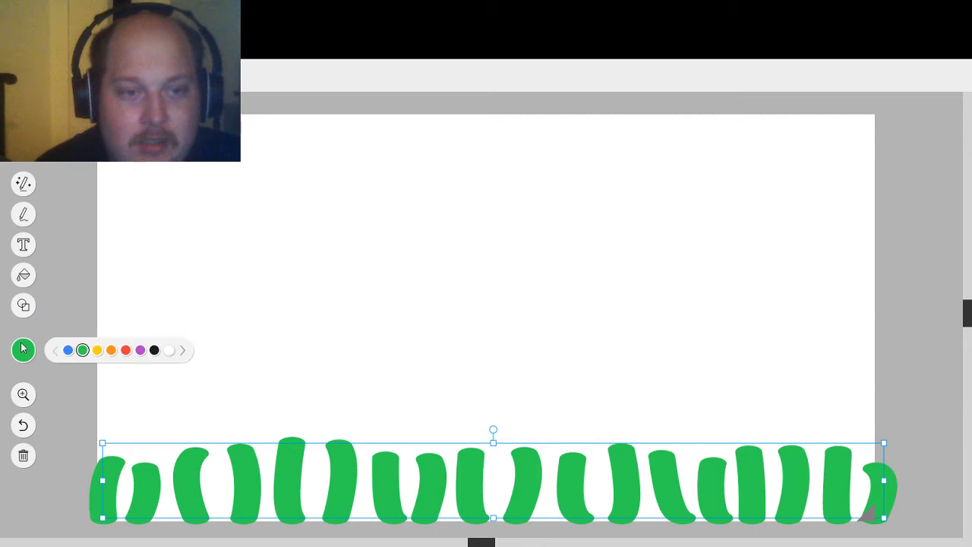
pyautogui.click(126, 350)
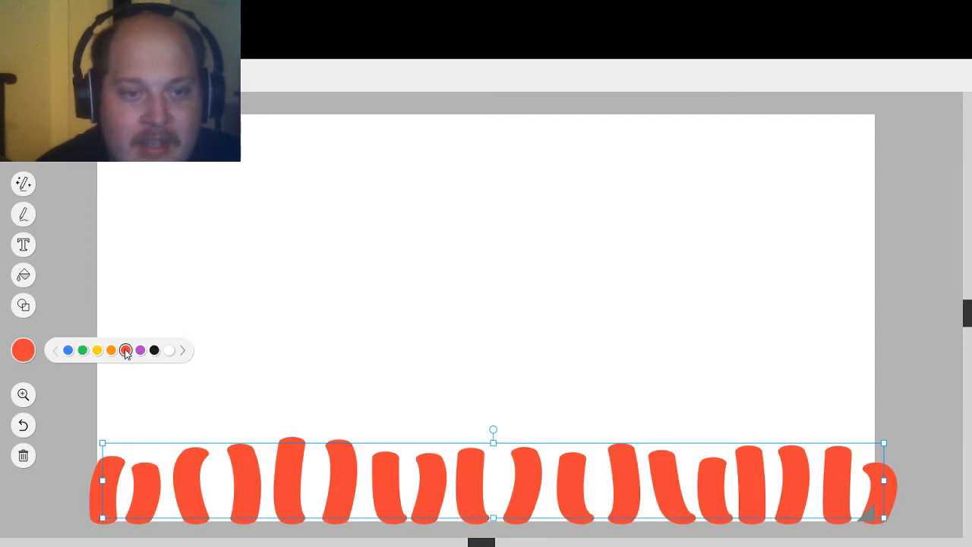
pyautogui.click(82, 350)
pyautogui.click(83, 390)
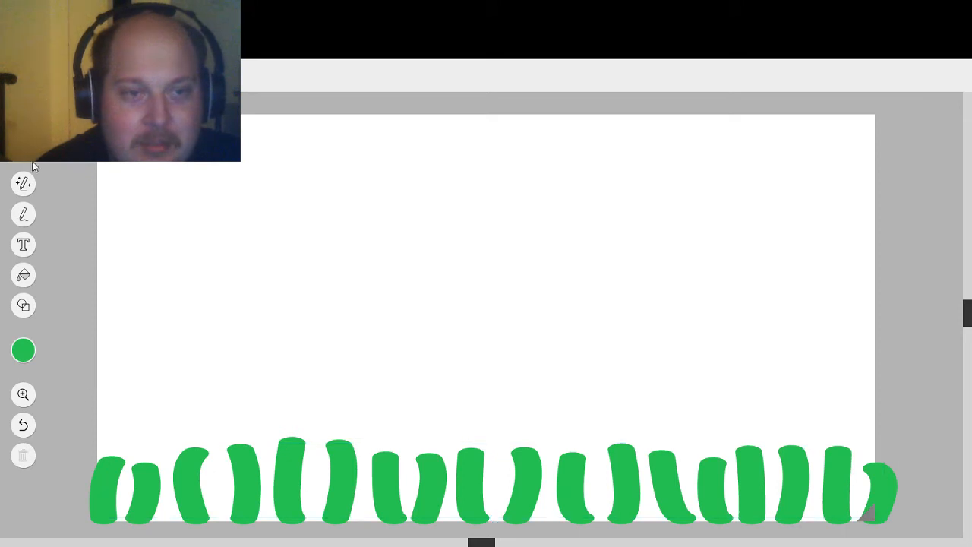
# Step: Activate the AutoDraw tool with red as the drawing colour
pyautogui.click(24, 190)
pyautogui.click(22, 357)
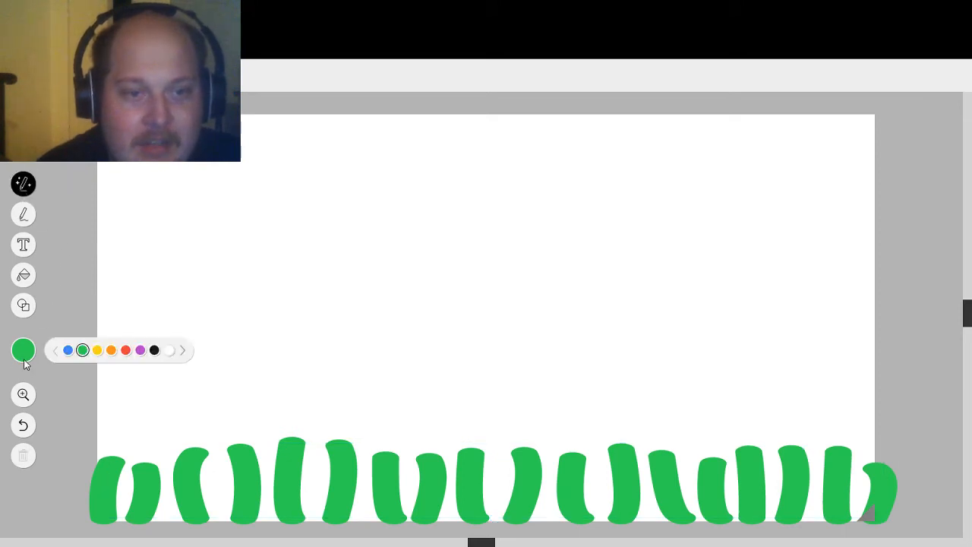
pyautogui.click(125, 350)
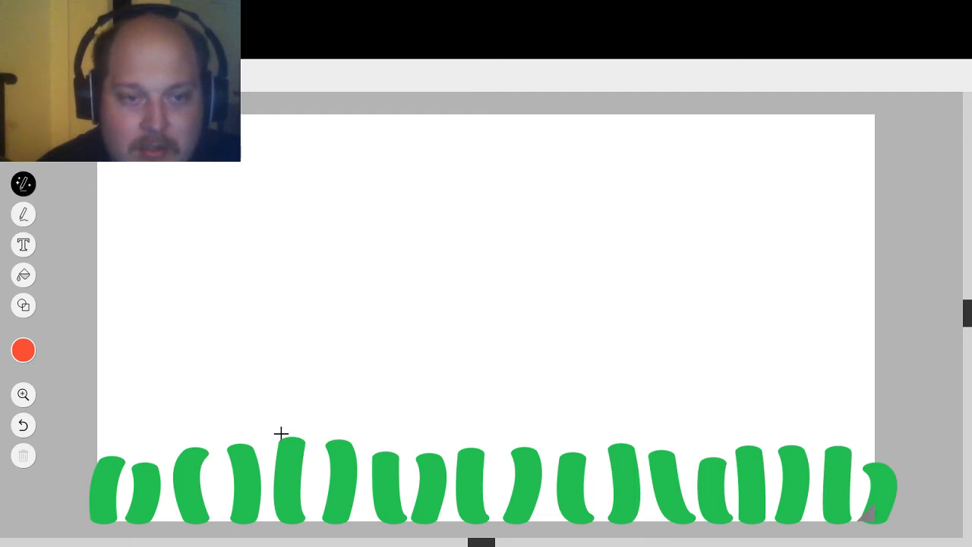
# Step: Draw a red square above the grass and a smaller triangle centred on its upper-left corner with the Shape tool
pyautogui.click(23, 304)
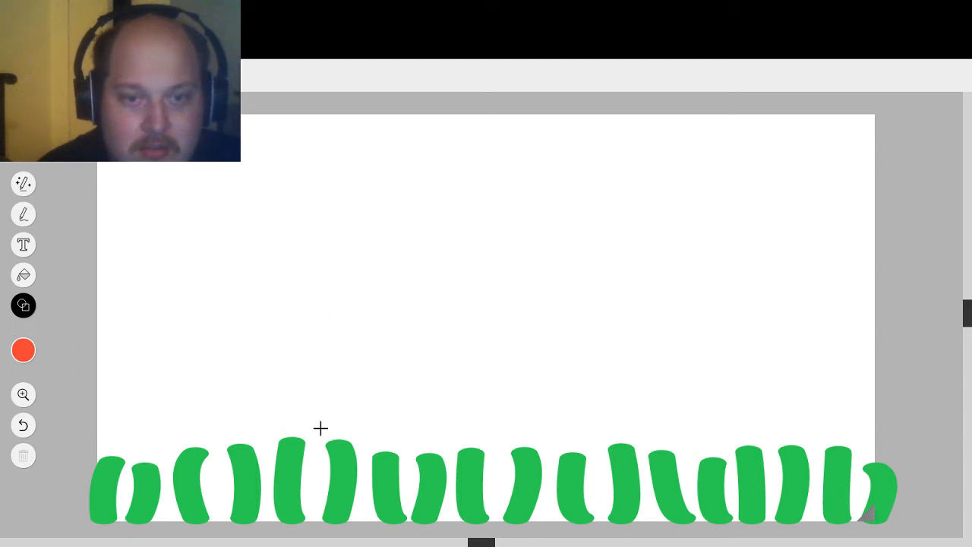
pyautogui.moveTo(320, 423); pyautogui.dragTo(482, 261)
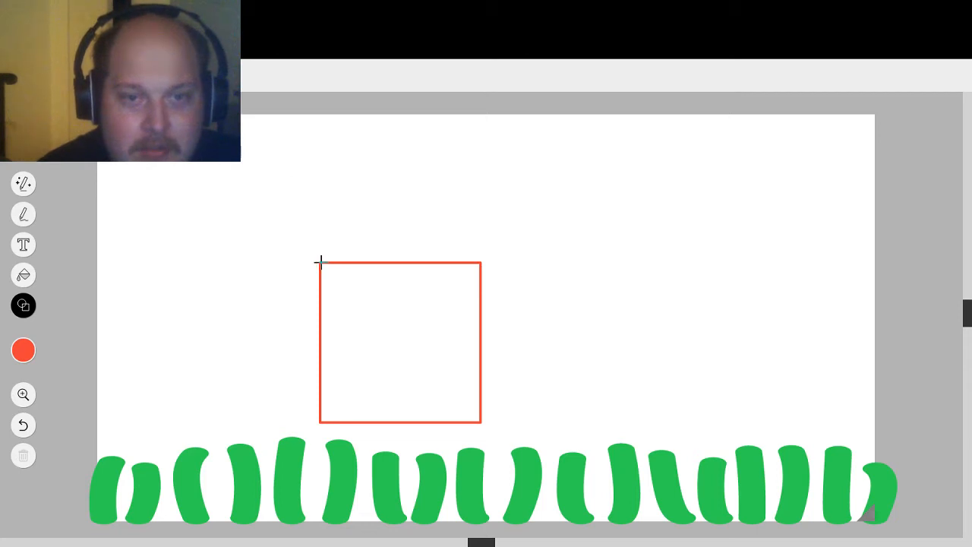
pyautogui.moveTo(322, 261); pyautogui.dragTo(373, 210)
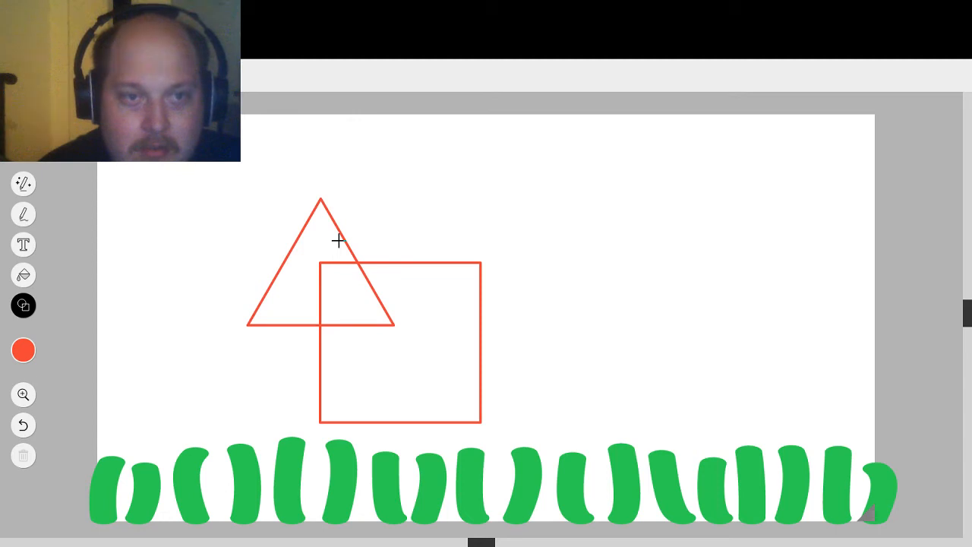
# Step: Select the red square and triangle together and delete them
pyautogui.click(23, 183)
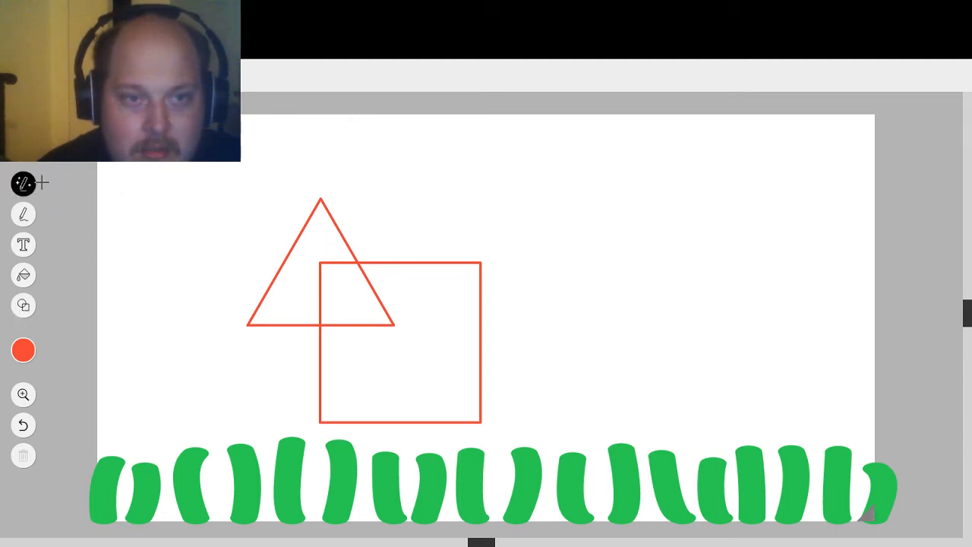
pyautogui.click(24, 154)
pyautogui.moveTo(172, 154); pyautogui.dragTo(511, 421)
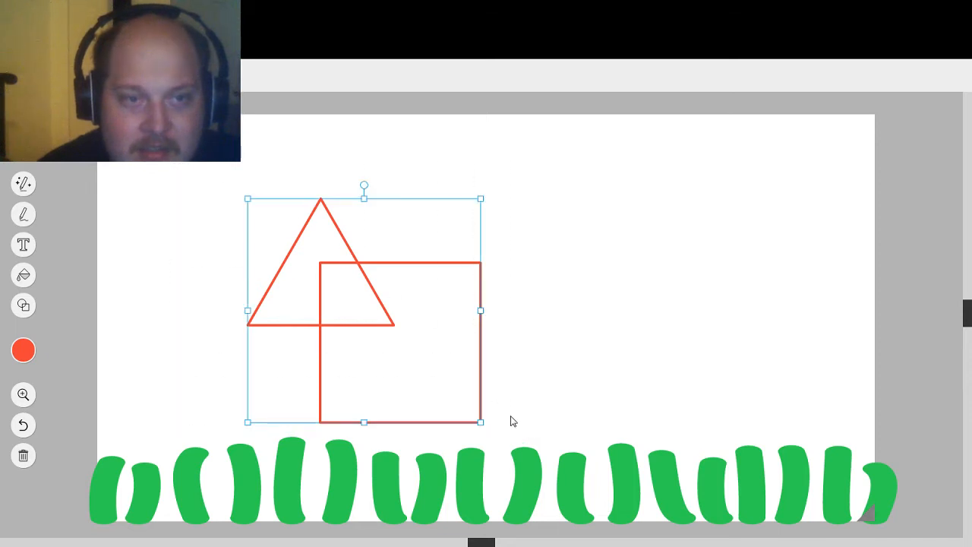
pyautogui.click(23, 186)
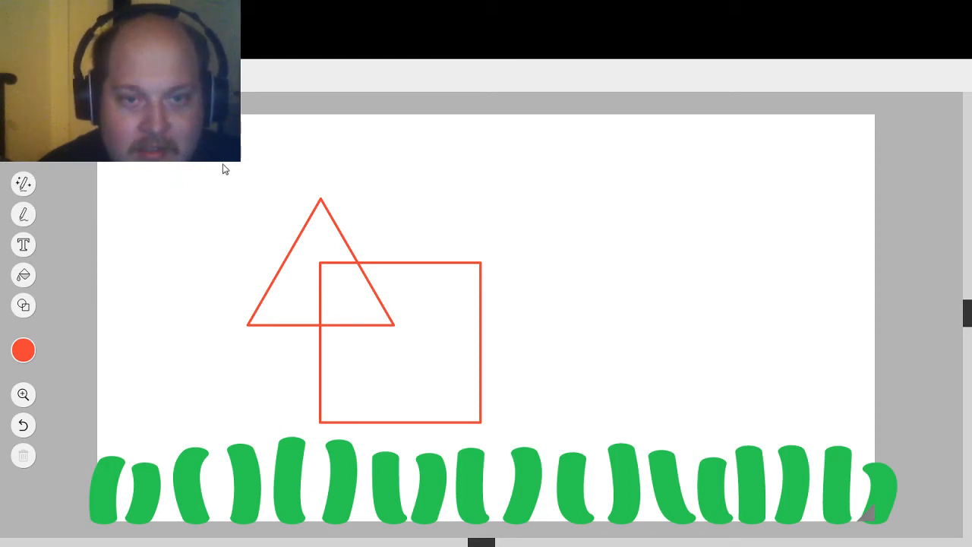
pyautogui.moveTo(222, 163); pyautogui.dragTo(523, 430)
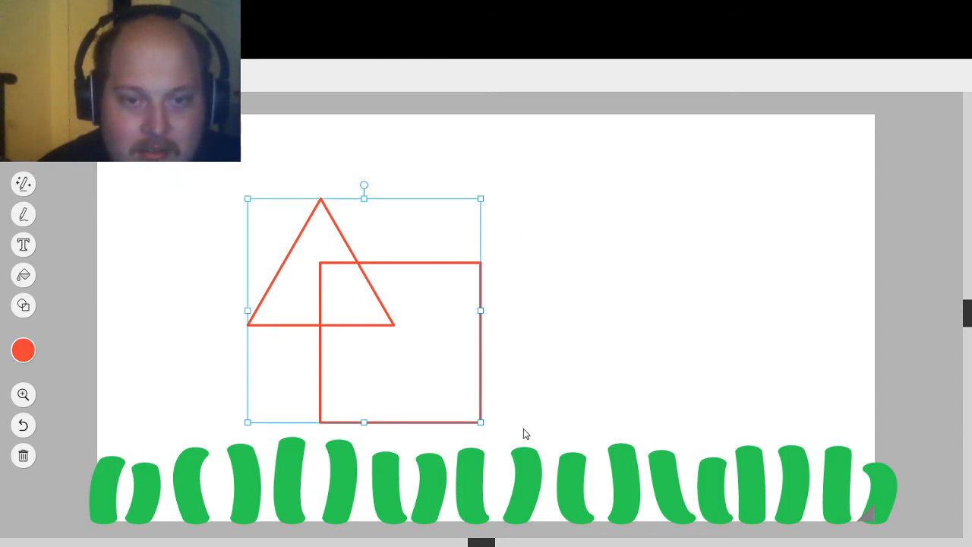
pyautogui.click(23, 455)
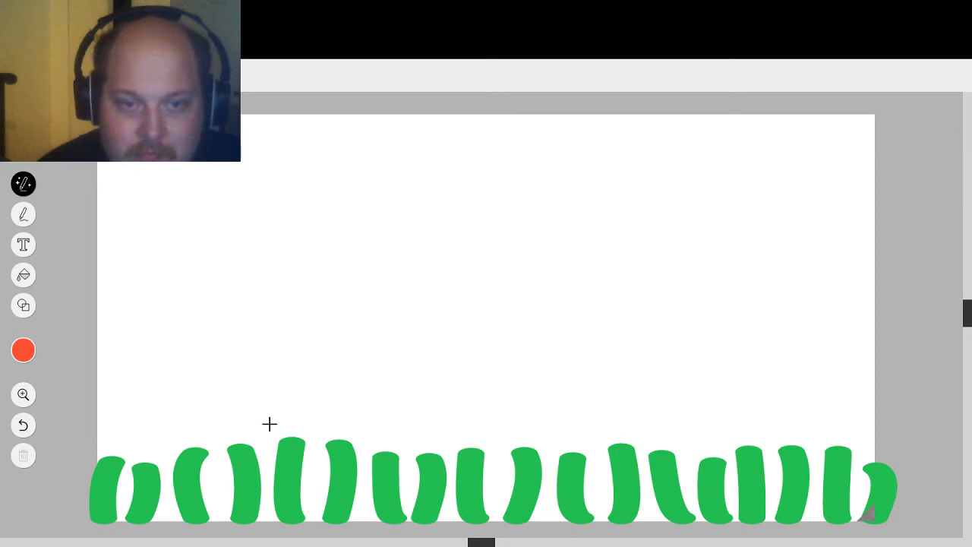
# Step: Sketch a red house outline above the grass with AutoDraw: narrow front wall, long side wall, triangular gable and sloping roof
pyautogui.moveTo(269, 423)
pyautogui.mouseDown()
pyautogui.moveTo(270, 311)
pyautogui.moveTo(331, 311)
pyautogui.moveTo(332, 416)
pyautogui.moveTo(275, 419)
pyautogui.mouseUp()
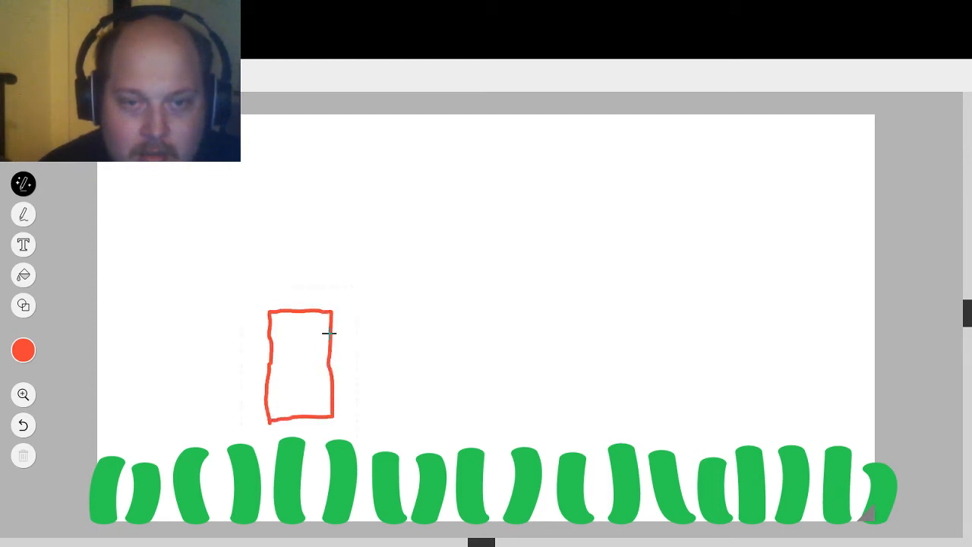
pyautogui.moveTo(331, 309)
pyautogui.mouseDown()
pyautogui.moveTo(523, 311)
pyautogui.moveTo(523, 412)
pyautogui.moveTo(334, 416)
pyautogui.mouseUp()
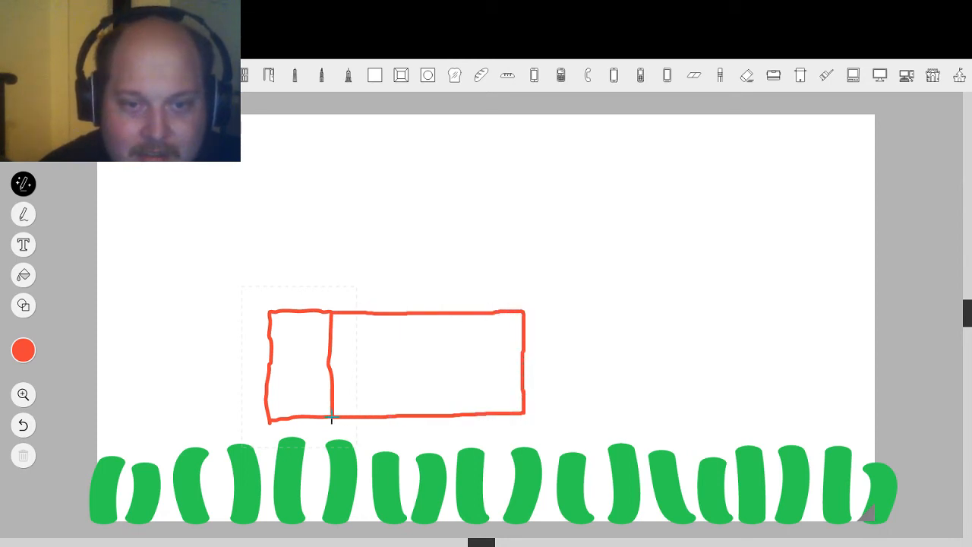
pyautogui.moveTo(334, 311)
pyautogui.mouseDown()
pyautogui.moveTo(311, 259)
pyautogui.moveTo(269, 310)
pyautogui.mouseUp()
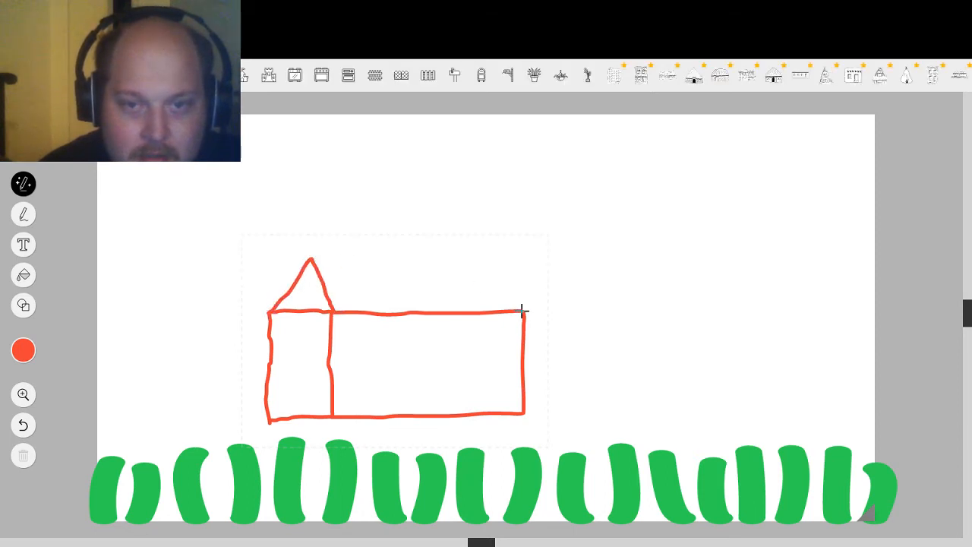
pyautogui.moveTo(524, 308)
pyautogui.mouseDown()
pyautogui.moveTo(492, 261)
pyautogui.moveTo(309, 260)
pyautogui.mouseUp()
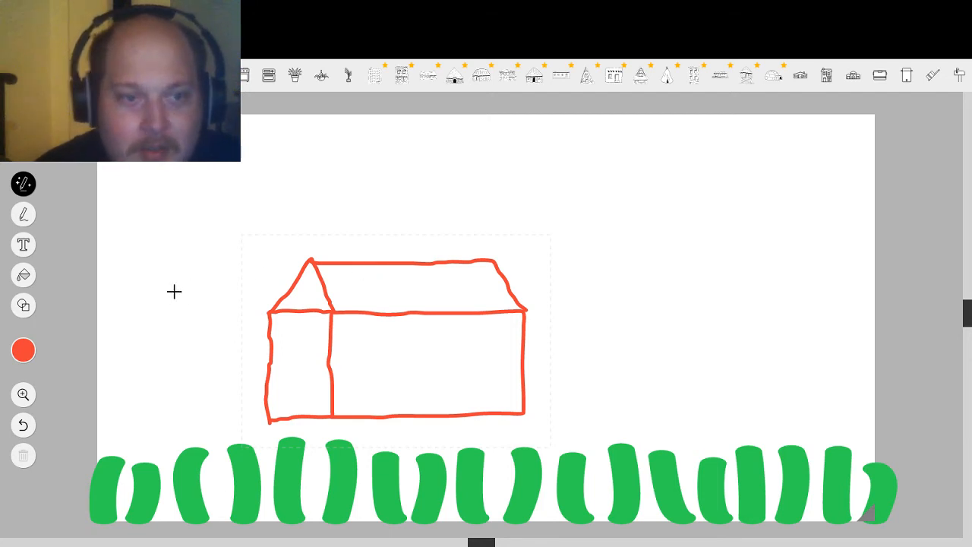
# Step: Try the house sketch in orange and return it to red
pyautogui.click(24, 352)
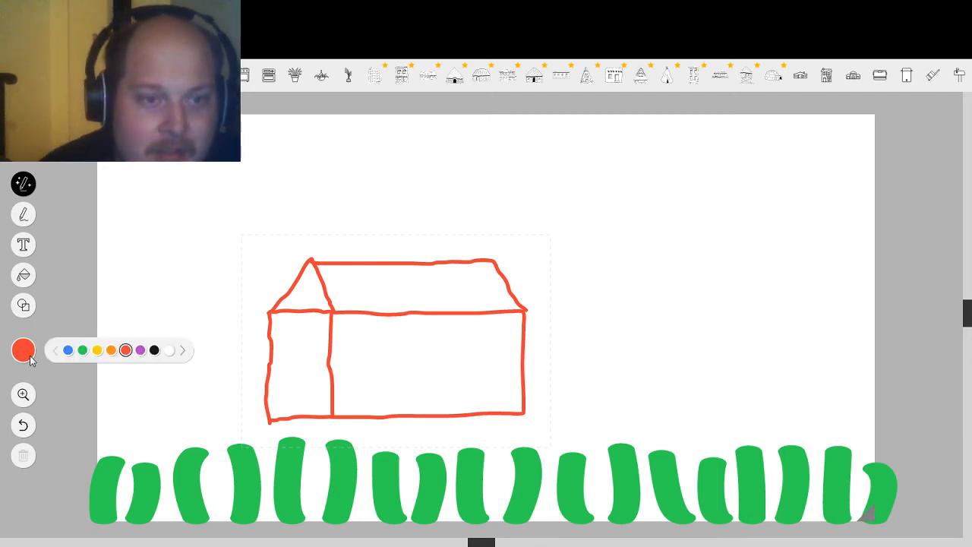
pyautogui.click(111, 350)
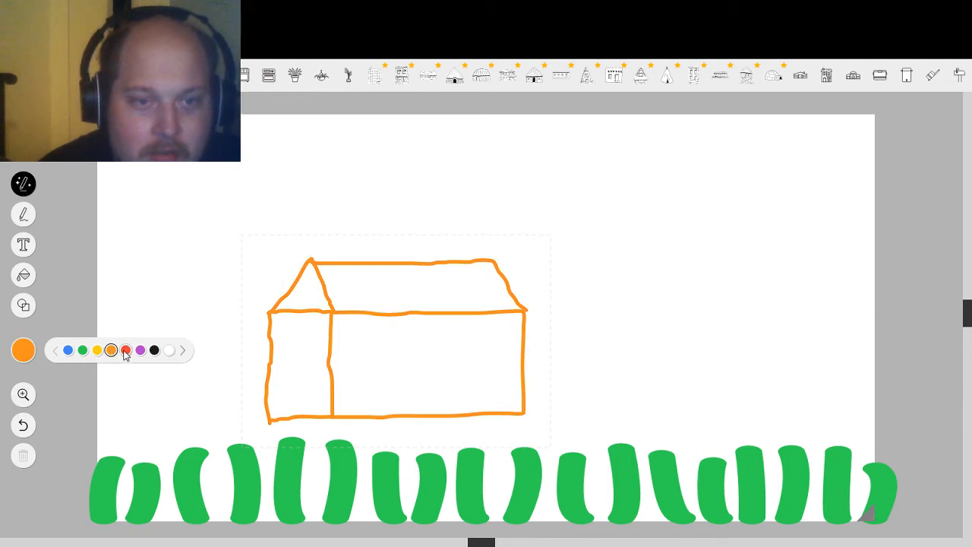
pyautogui.click(126, 350)
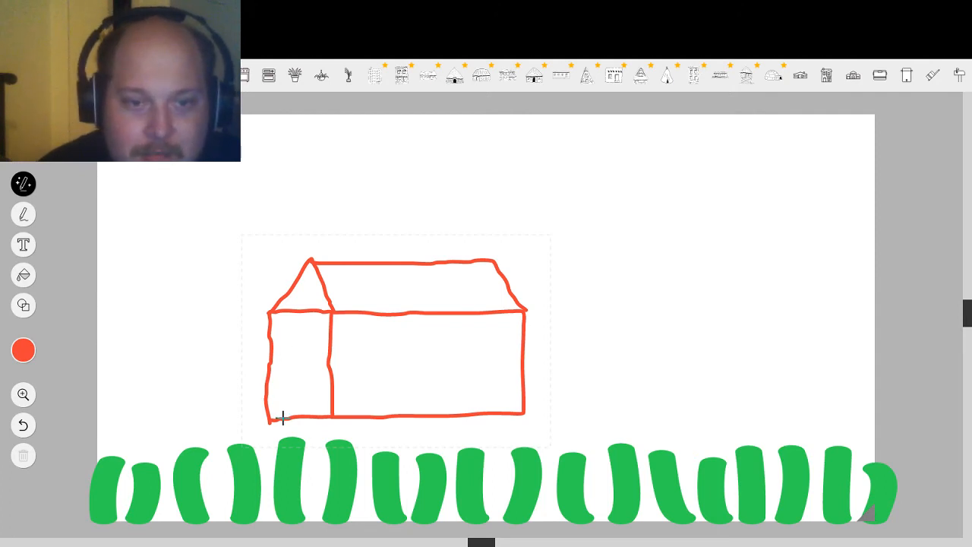
# Step: Sketch a door with a knob on the house's front wall and three small windows along its side wall
pyautogui.moveTo(283, 416)
pyautogui.mouseDown()
pyautogui.moveTo(285, 368)
pyautogui.moveTo(315, 368)
pyautogui.moveTo(314, 417)
pyautogui.mouseUp()
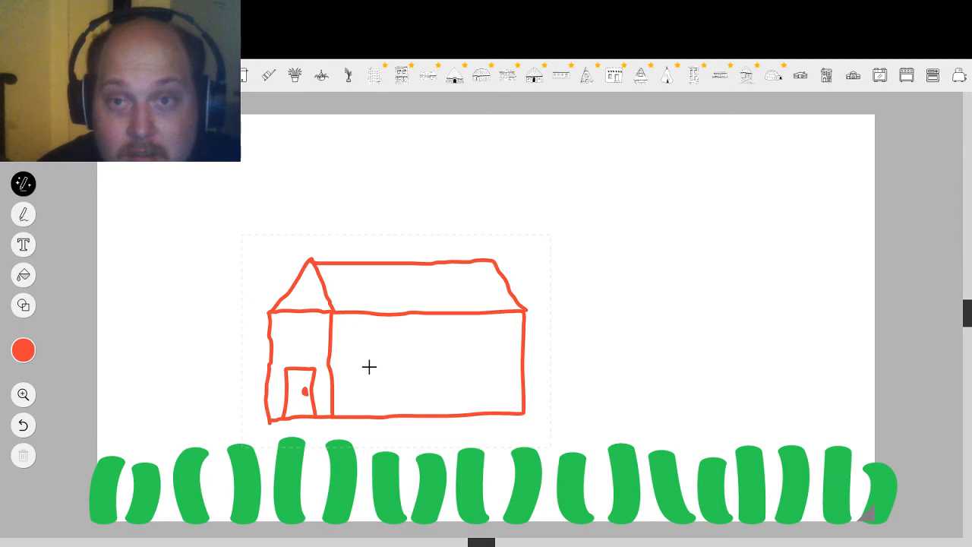
pyautogui.moveTo(348, 340)
pyautogui.mouseDown()
pyautogui.moveTo(378, 360)
pyautogui.moveTo(348, 340)
pyautogui.mouseUp()
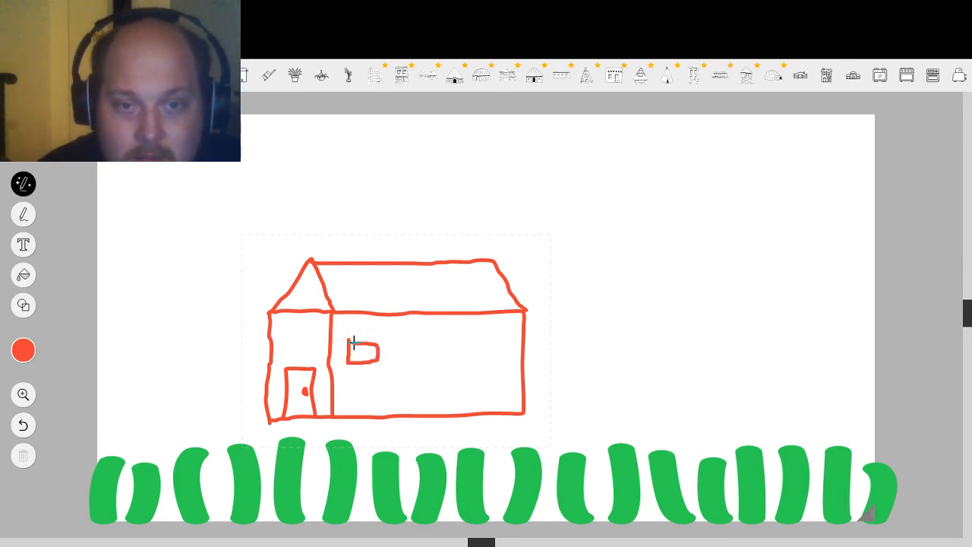
pyautogui.moveTo(406, 355)
pyautogui.mouseDown()
pyautogui.moveTo(431, 356)
pyautogui.moveTo(432, 343)
pyautogui.moveTo(406, 341)
pyautogui.moveTo(492, 354)
pyautogui.moveTo(492, 337)
pyautogui.moveTo(465, 337)
pyautogui.mouseUp()
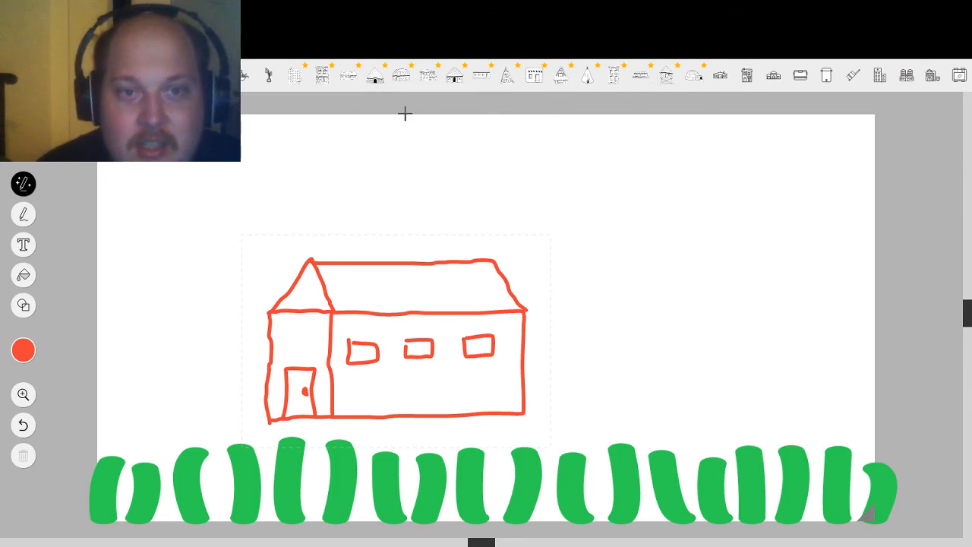
# Step: Try the suggested buildings one after another in place of the house sketch, from the brick apartment block to the igloo
pyautogui.click(295, 76)
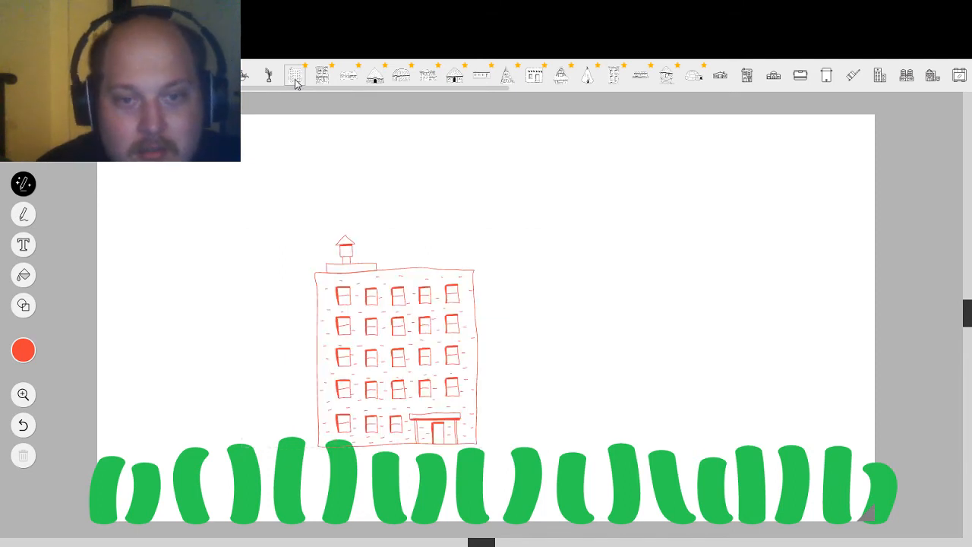
pyautogui.click(321, 76)
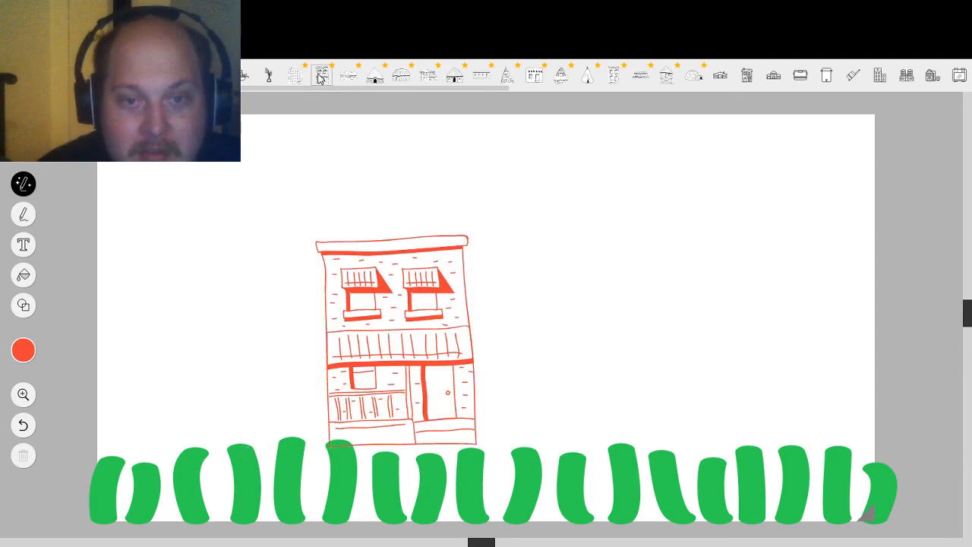
pyautogui.click(346, 76)
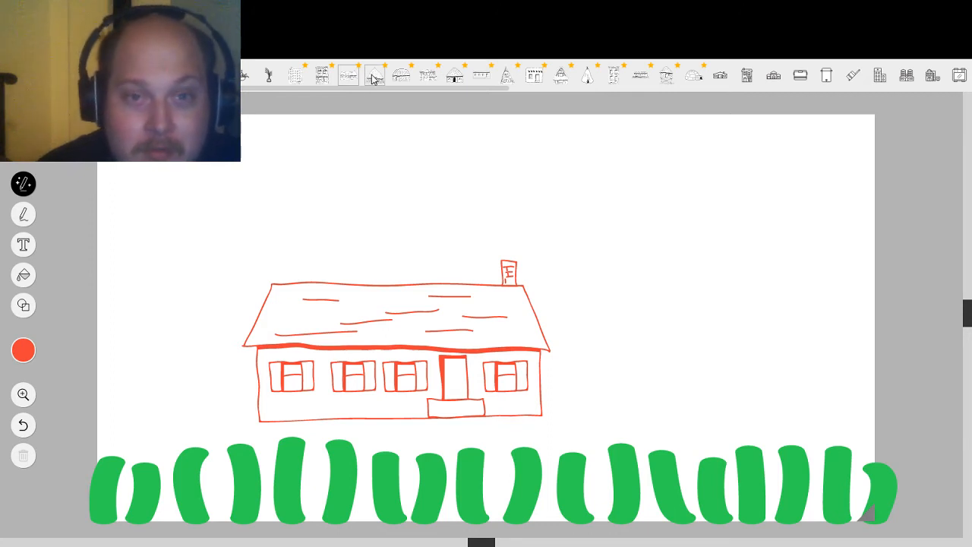
pyautogui.click(377, 77)
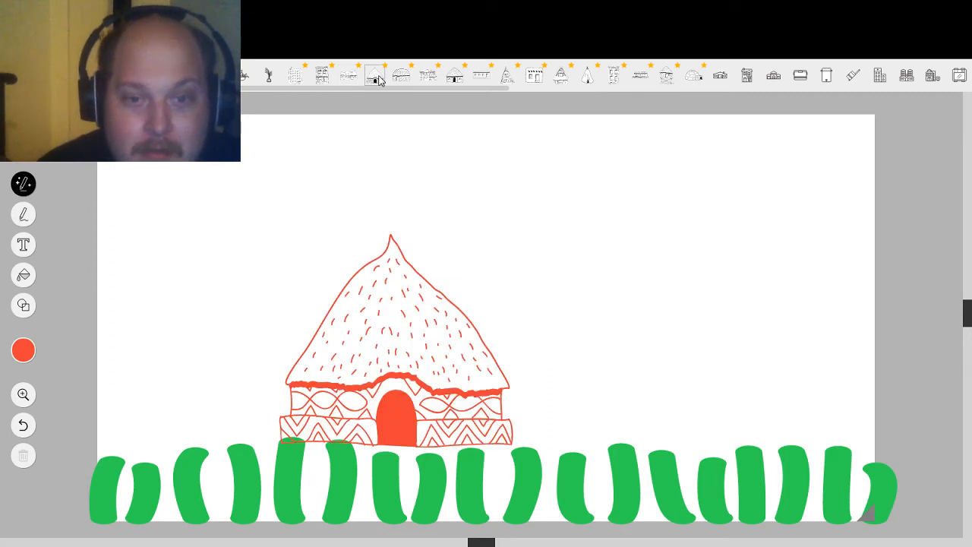
pyautogui.click(403, 79)
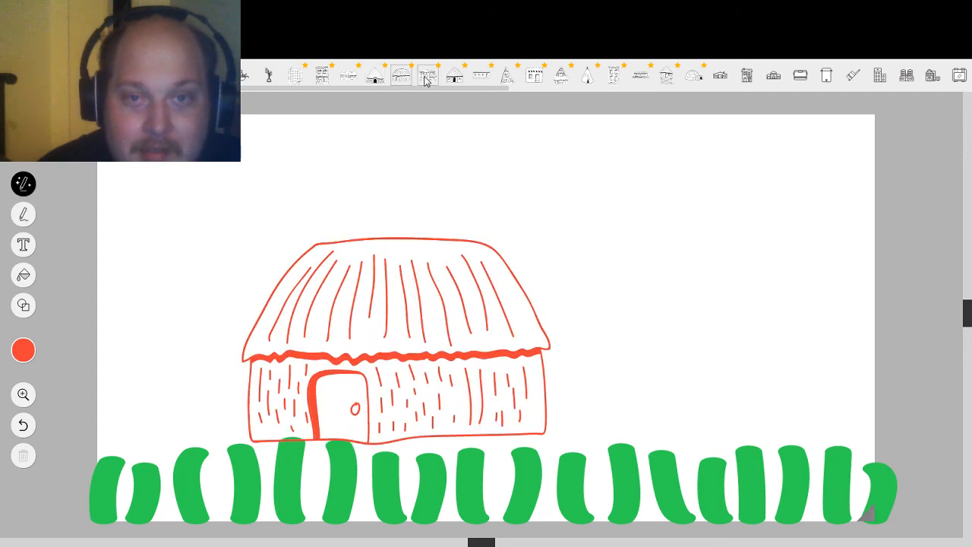
pyautogui.click(429, 79)
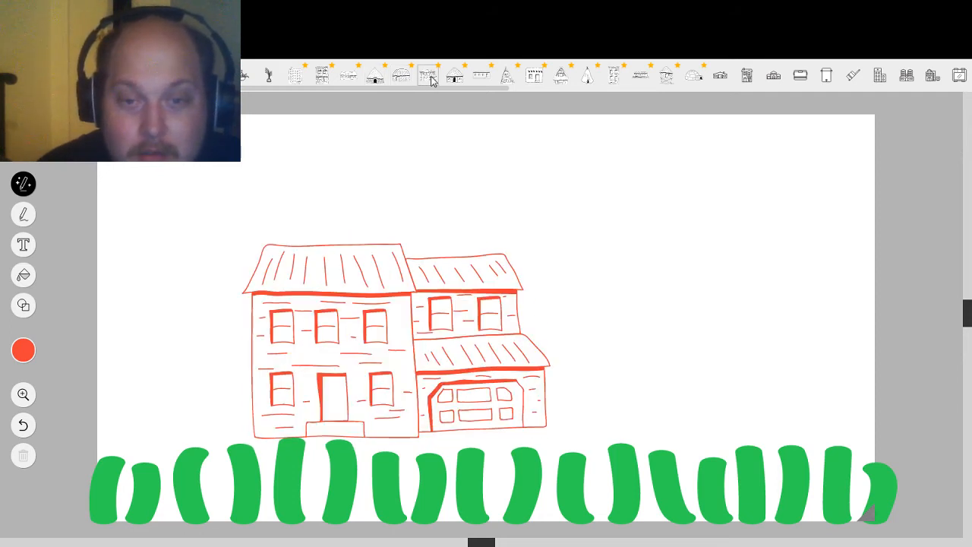
pyautogui.click(451, 81)
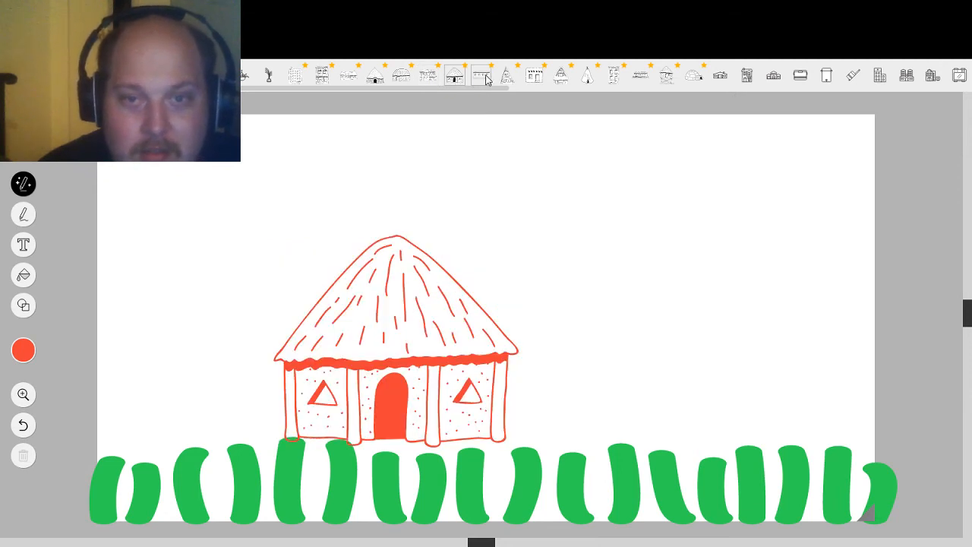
pyautogui.click(485, 79)
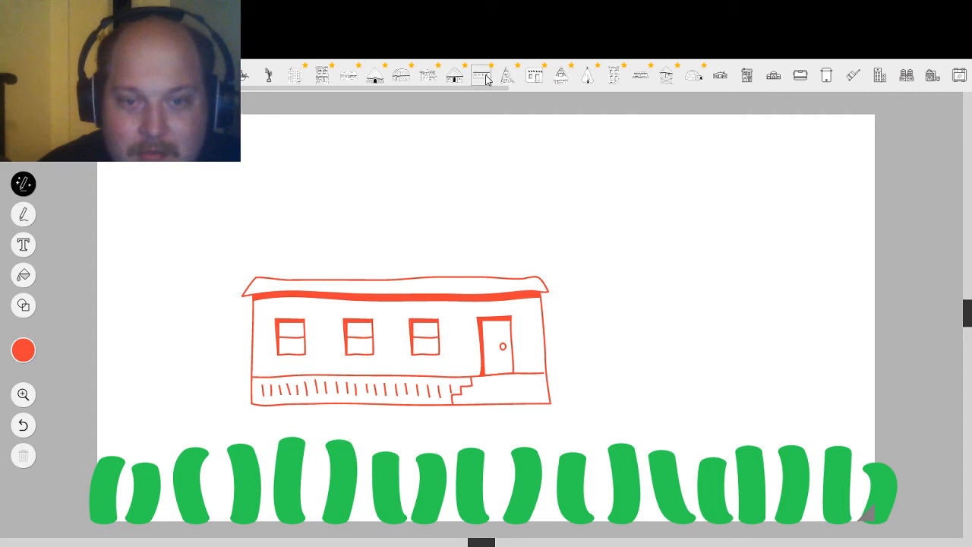
pyautogui.click(510, 79)
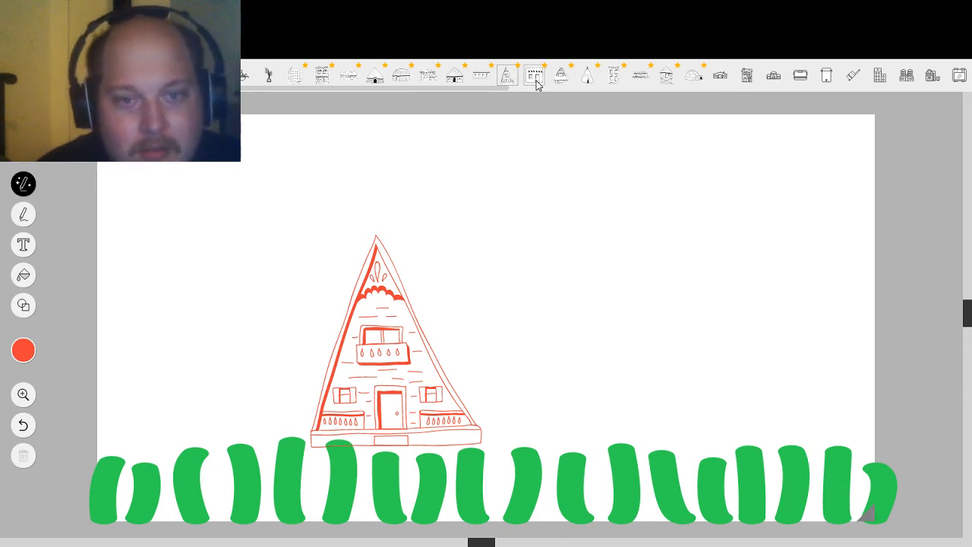
pyautogui.click(536, 79)
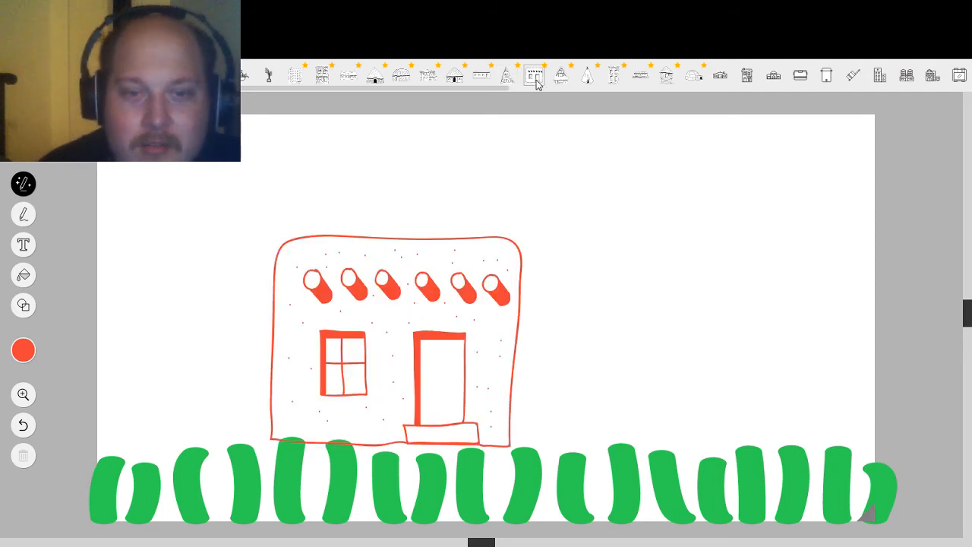
pyautogui.click(561, 82)
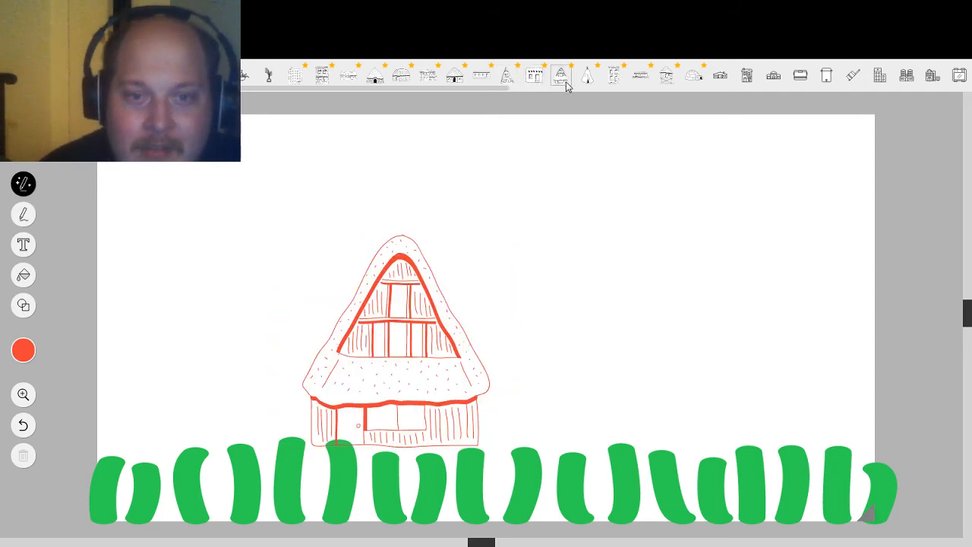
pyautogui.click(585, 82)
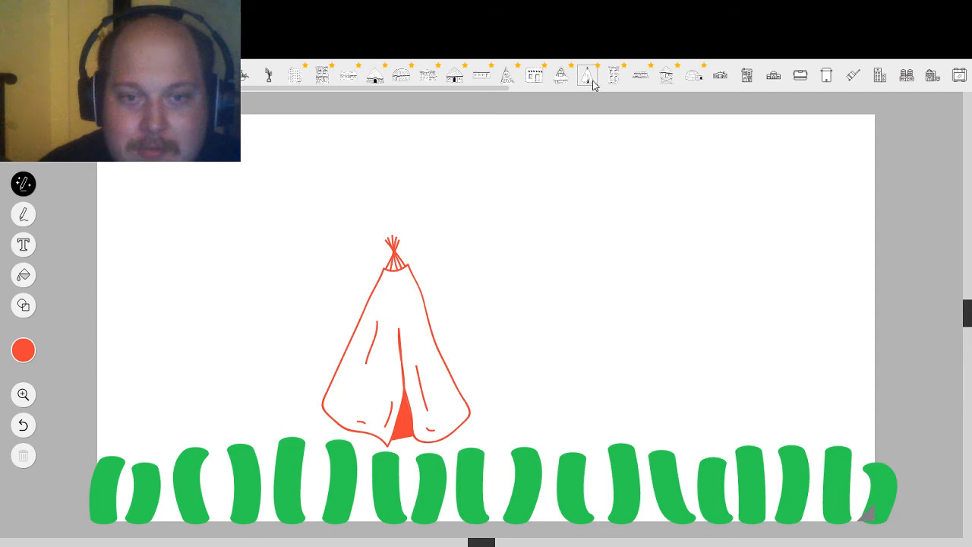
pyautogui.click(610, 82)
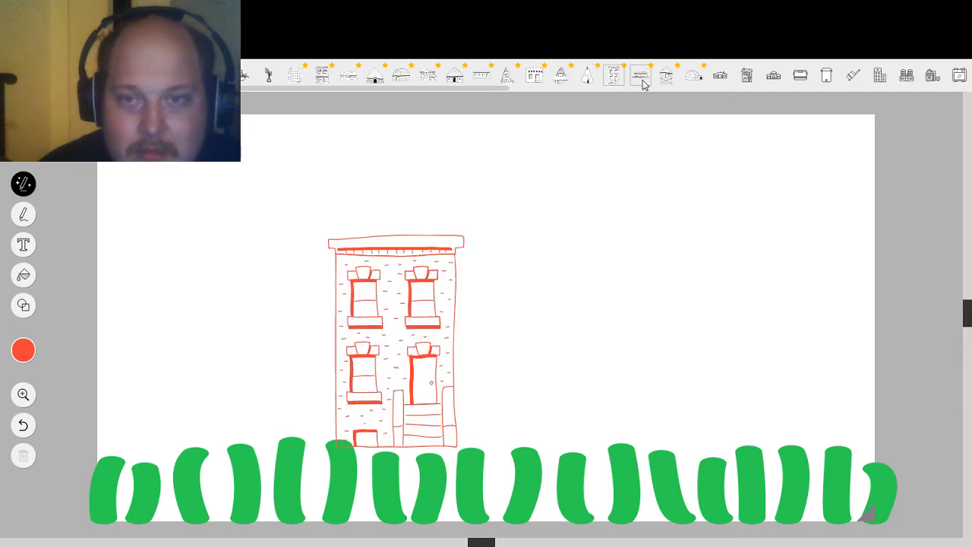
pyautogui.click(642, 82)
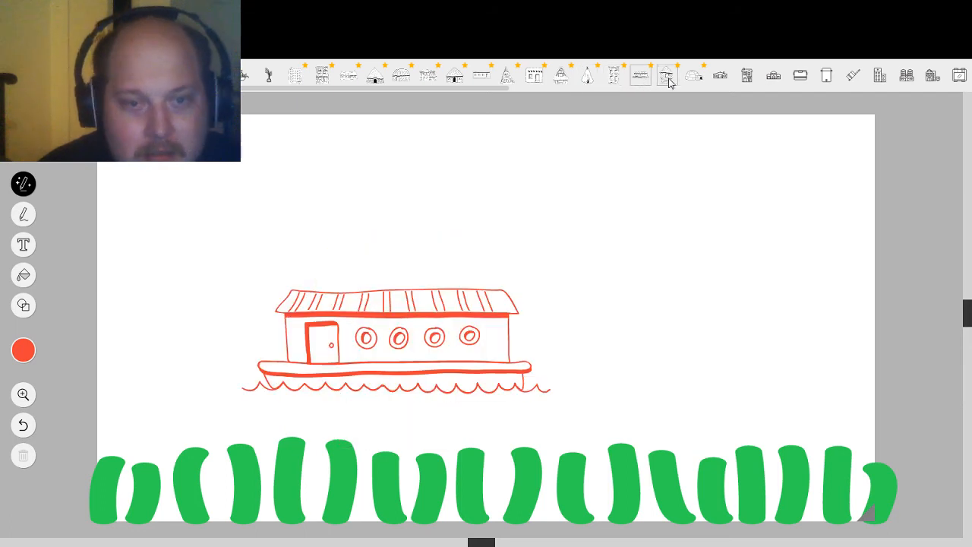
pyautogui.click(669, 82)
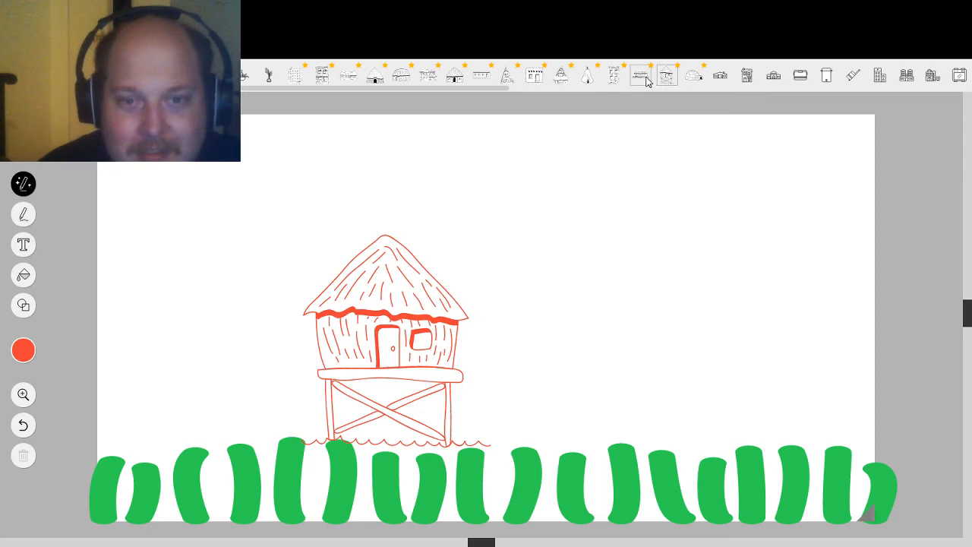
pyautogui.click(646, 82)
pyautogui.click(665, 79)
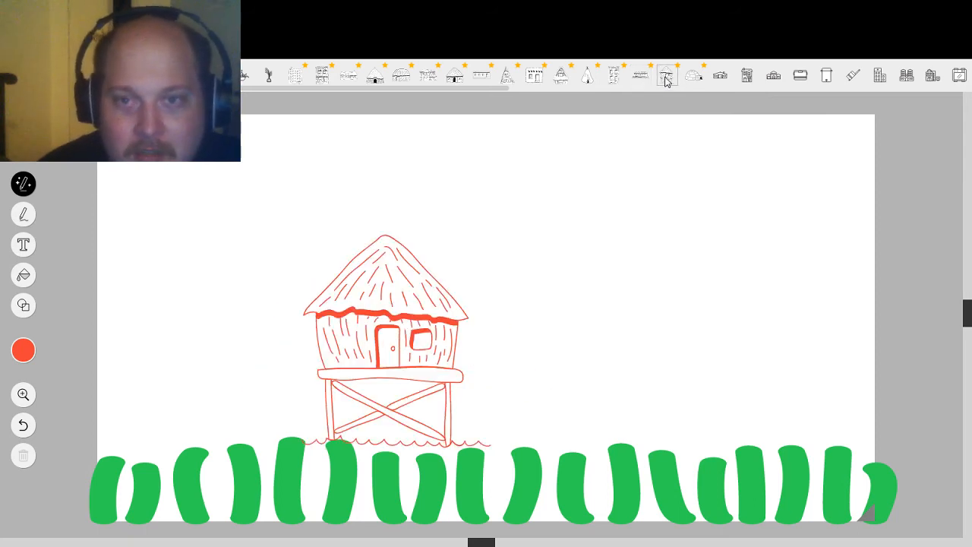
pyautogui.click(694, 79)
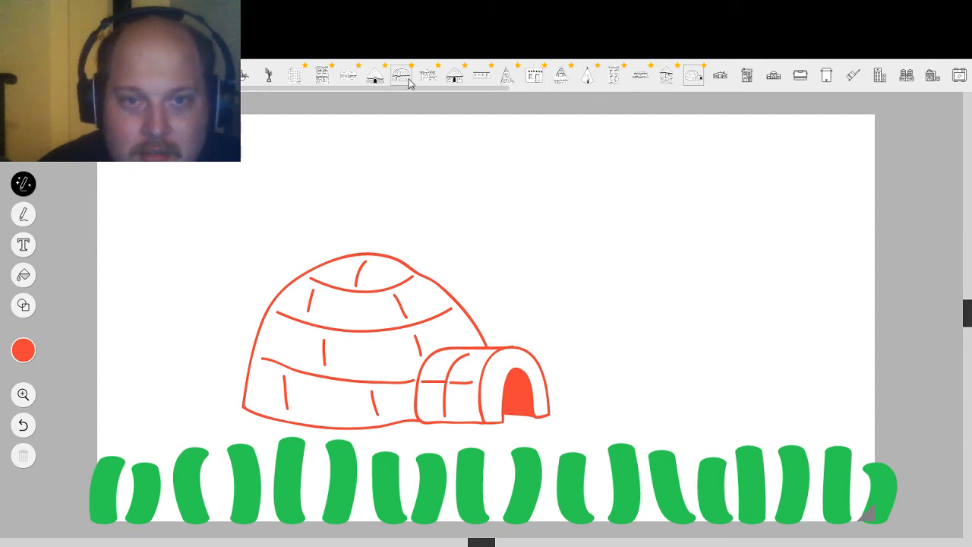
# Step: Compare a few suggested houses again and replace the sketch with the long single-storey house with a chimney and shuttered windows
pyautogui.click(480, 79)
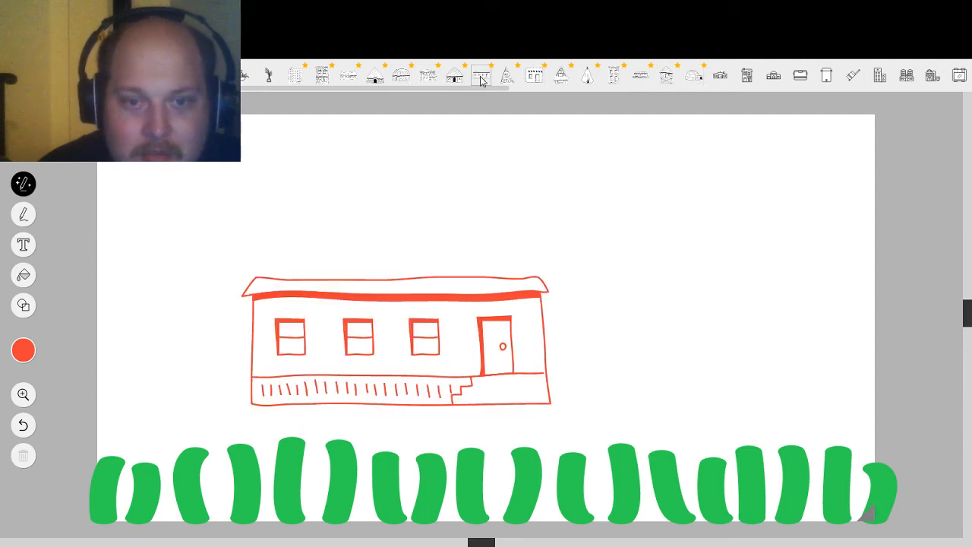
pyautogui.click(407, 79)
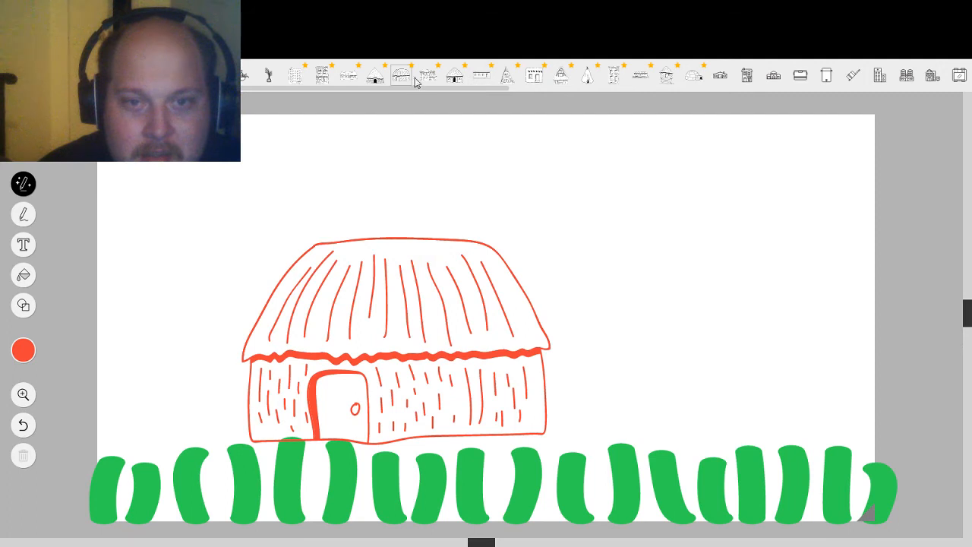
pyautogui.click(428, 79)
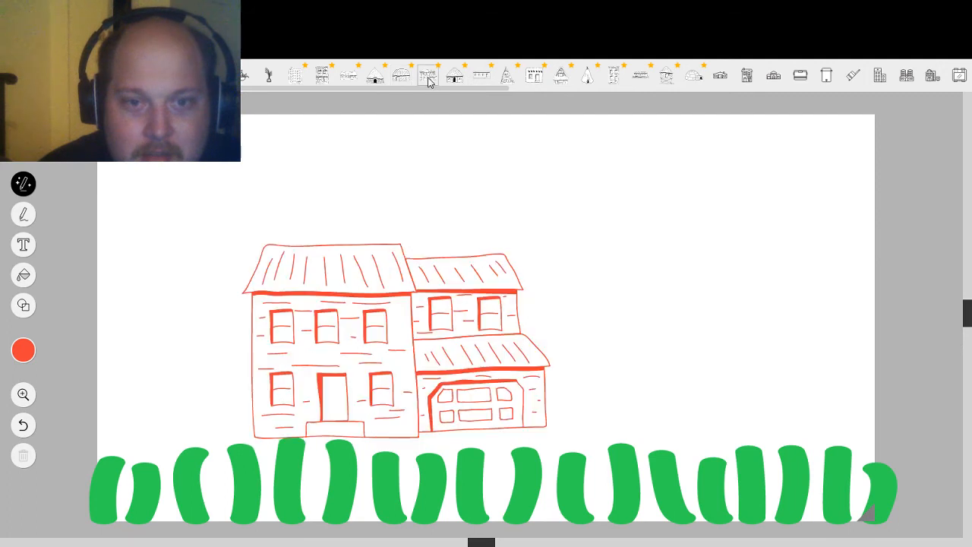
pyautogui.click(354, 80)
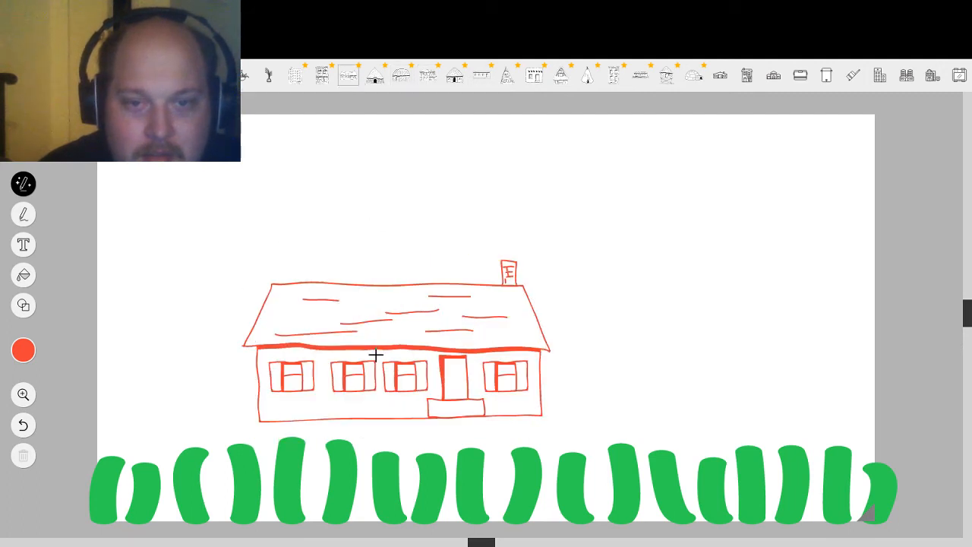
# Step: Enlarge the red house to nearly twice its width and place it so its base overlaps the green grass
pyautogui.click(23, 153)
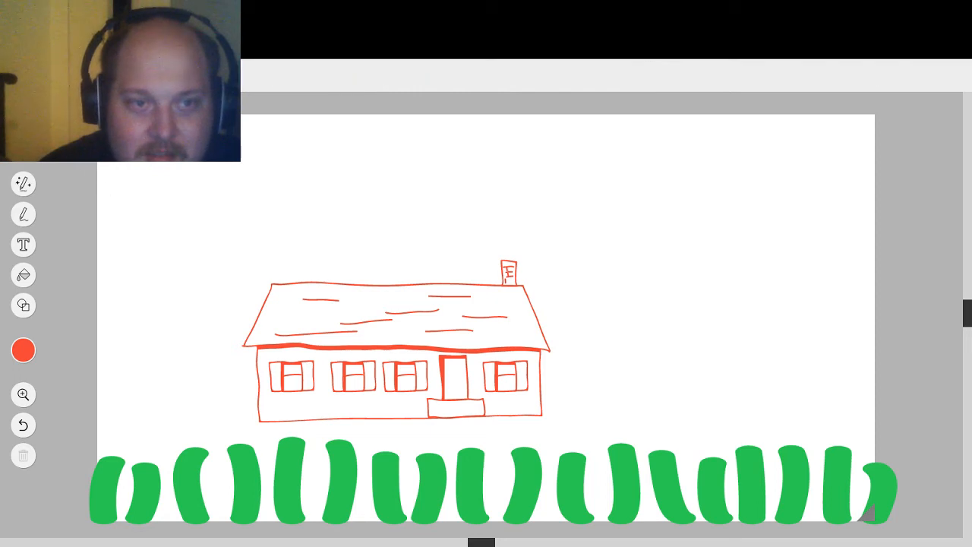
pyautogui.moveTo(220, 252)
pyautogui.mouseDown()
pyautogui.moveTo(256, 284)
pyautogui.moveTo(462, 403)
pyautogui.moveTo(563, 428)
pyautogui.mouseUp()
pyautogui.moveTo(435, 362)
pyautogui.mouseDown()
pyautogui.moveTo(506, 316)
pyautogui.moveTo(486, 303)
pyautogui.moveTo(477, 253)
pyautogui.mouseUp()
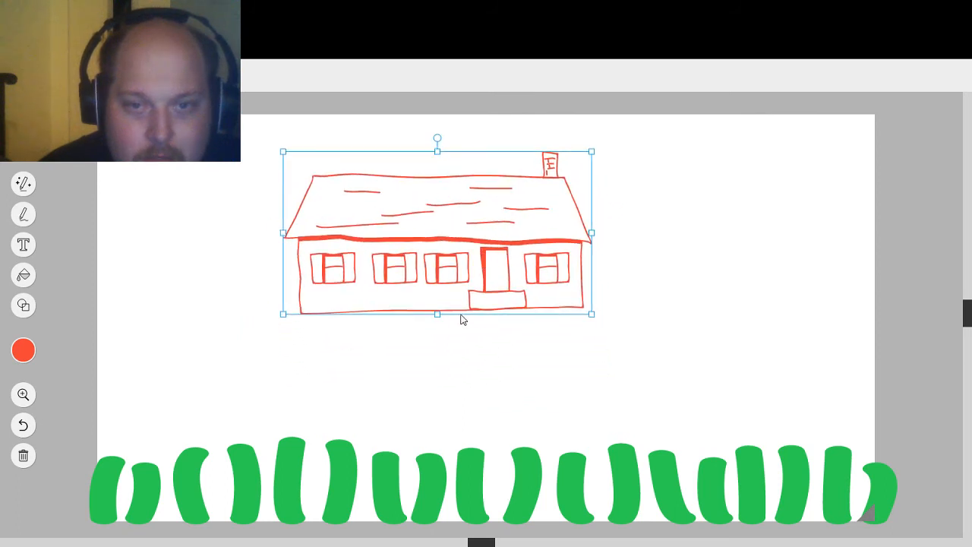
pyautogui.moveTo(437, 315); pyautogui.dragTo(455, 326)
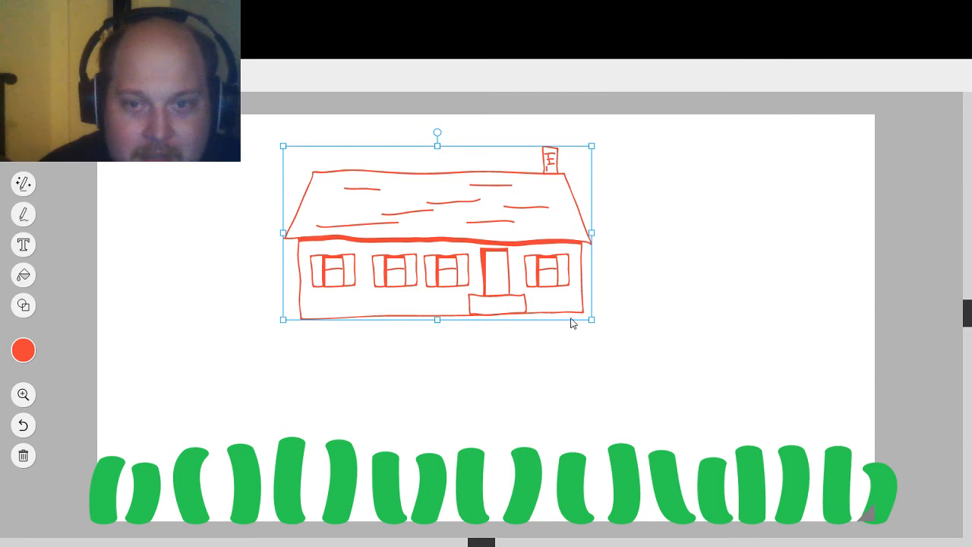
pyautogui.moveTo(592, 320); pyautogui.dragTo(693, 429)
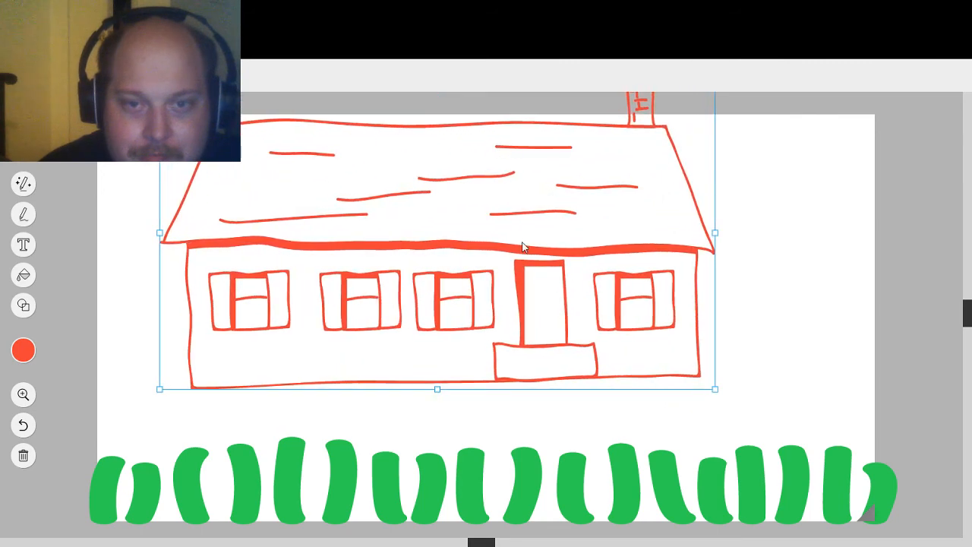
pyautogui.moveTo(521, 245); pyautogui.dragTo(542, 341)
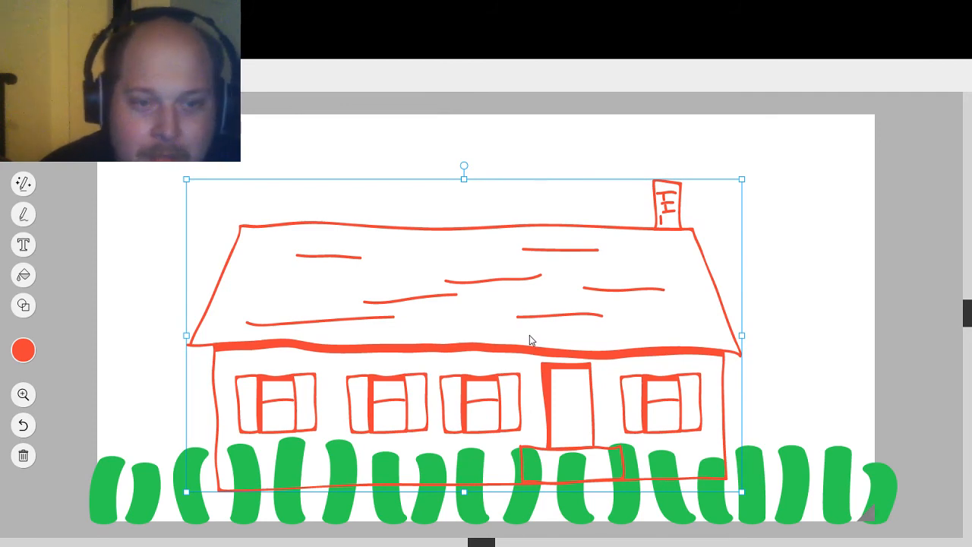
pyautogui.click(910, 378)
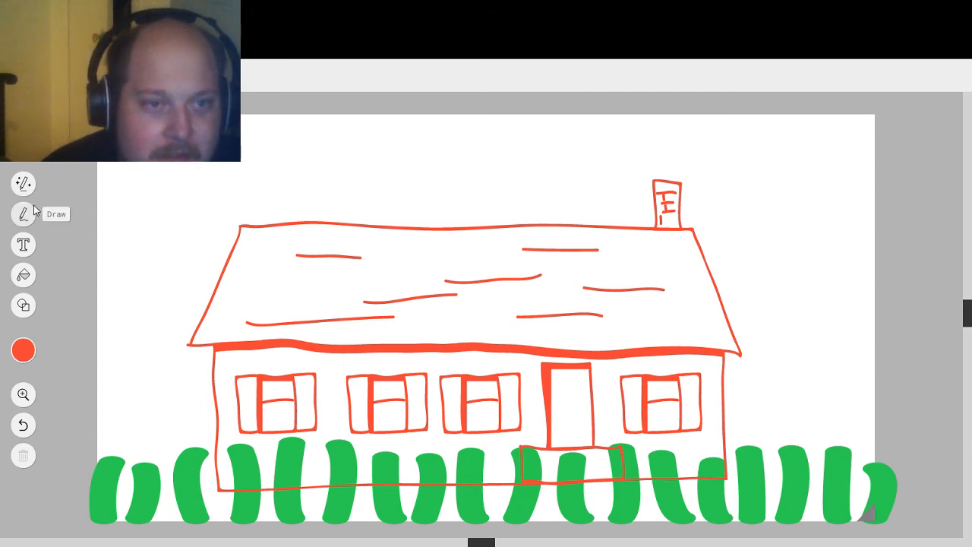
# Step: Sketch a yellow circle for a sun with AutoDraw in the sky above the left end of the house's roof
pyautogui.click(22, 183)
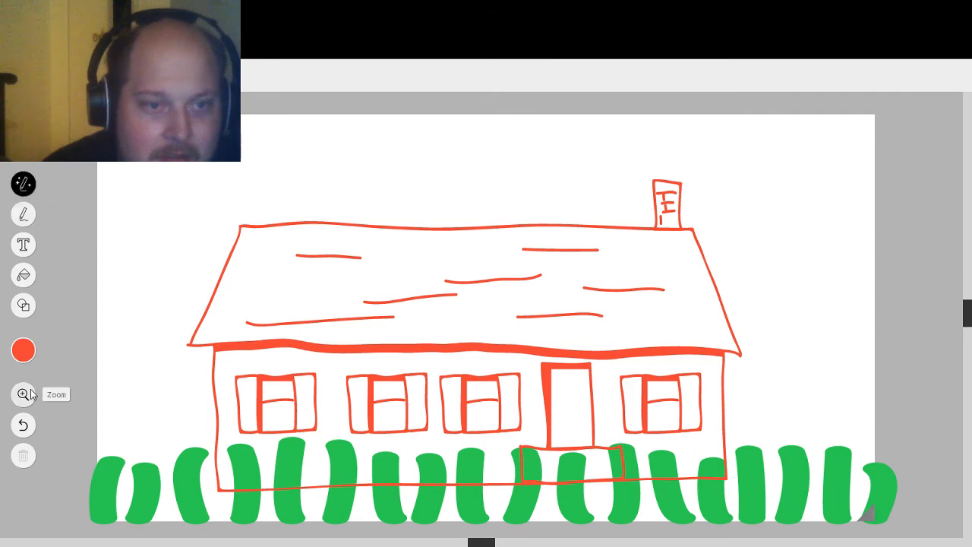
pyautogui.click(25, 360)
pyautogui.click(97, 350)
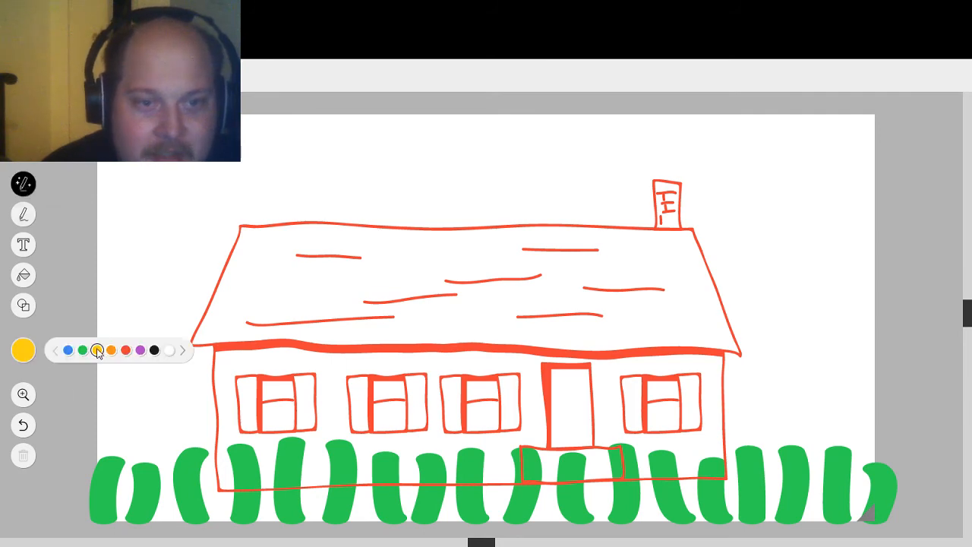
pyautogui.click(112, 351)
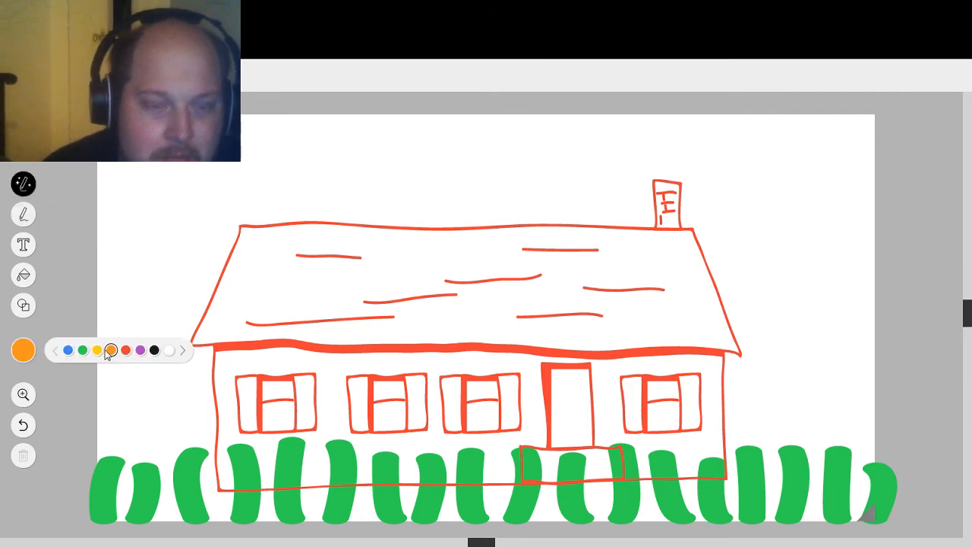
pyautogui.click(97, 350)
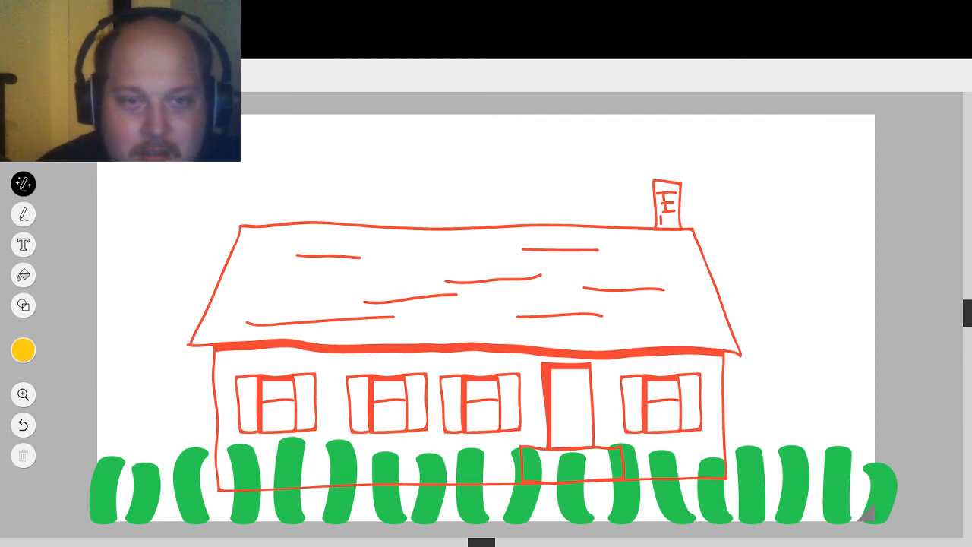
pyautogui.moveTo(144, 162)
pyautogui.mouseDown()
pyautogui.moveTo(137, 189)
pyautogui.moveTo(149, 224)
pyautogui.moveTo(189, 218)
pyautogui.moveTo(210, 162)
pyautogui.mouseUp()
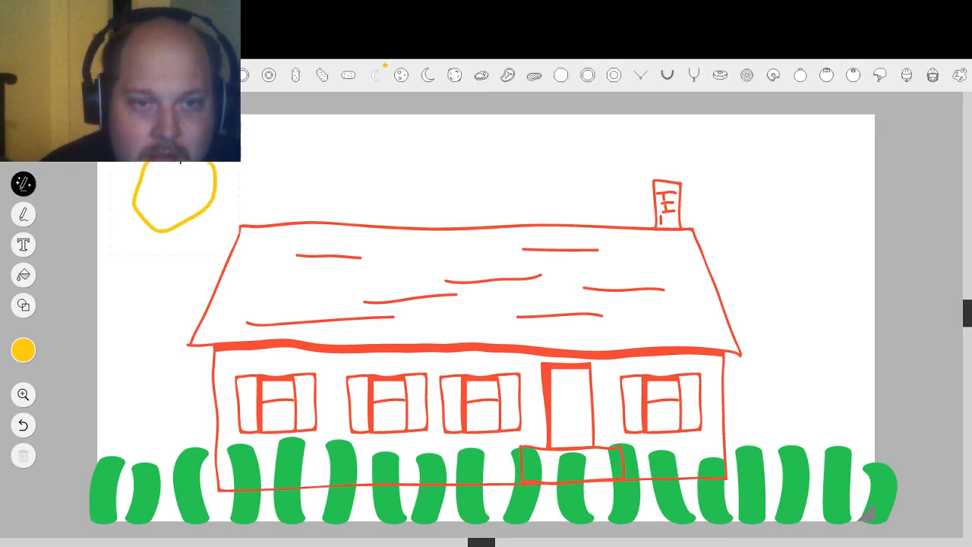
# Step: Add short yellow rays around the circle sketch and replace it with the suggested round sun surrounded by separate outlined rays
pyautogui.moveTo(233, 192); pyautogui.dragTo(237, 194)
pyautogui.moveTo(141, 213); pyautogui.dragTo(162, 240)
pyautogui.moveTo(157, 169)
pyautogui.mouseDown()
pyautogui.moveTo(124, 182)
pyautogui.moveTo(164, 128)
pyautogui.mouseUp()
pyautogui.moveTo(163, 202); pyautogui.dragTo(143, 238)
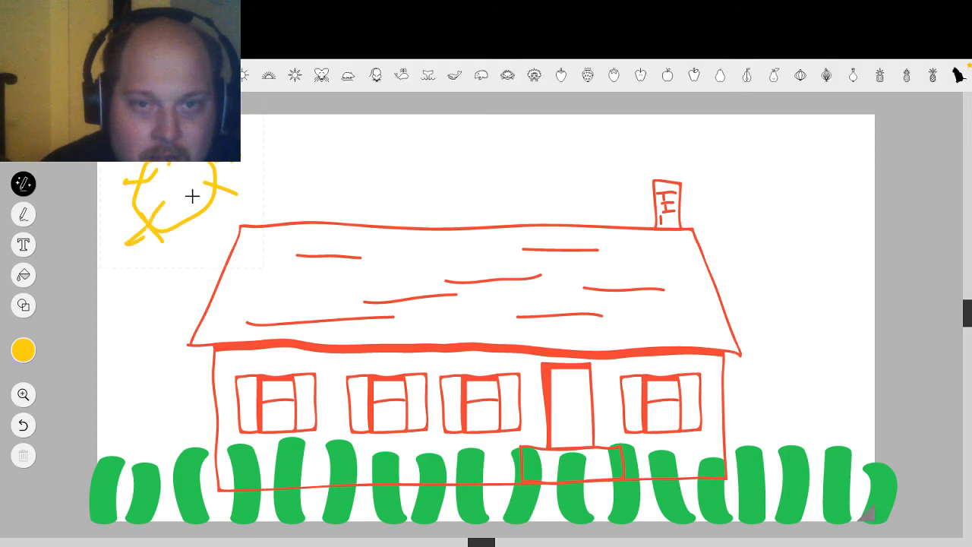
pyautogui.moveTo(192, 195)
pyautogui.mouseDown()
pyautogui.moveTo(218, 265)
pyautogui.moveTo(233, 203)
pyautogui.moveTo(183, 250)
pyautogui.moveTo(149, 262)
pyautogui.mouseUp()
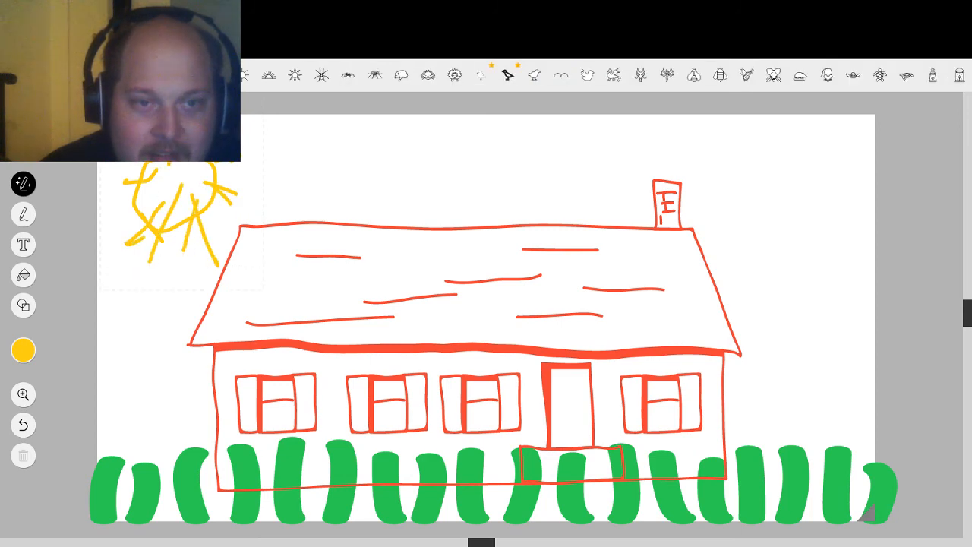
pyautogui.moveTo(159, 180)
pyautogui.mouseDown()
pyautogui.moveTo(116, 189)
pyautogui.moveTo(154, 138)
pyautogui.moveTo(189, 172)
pyautogui.moveTo(216, 162)
pyautogui.mouseUp()
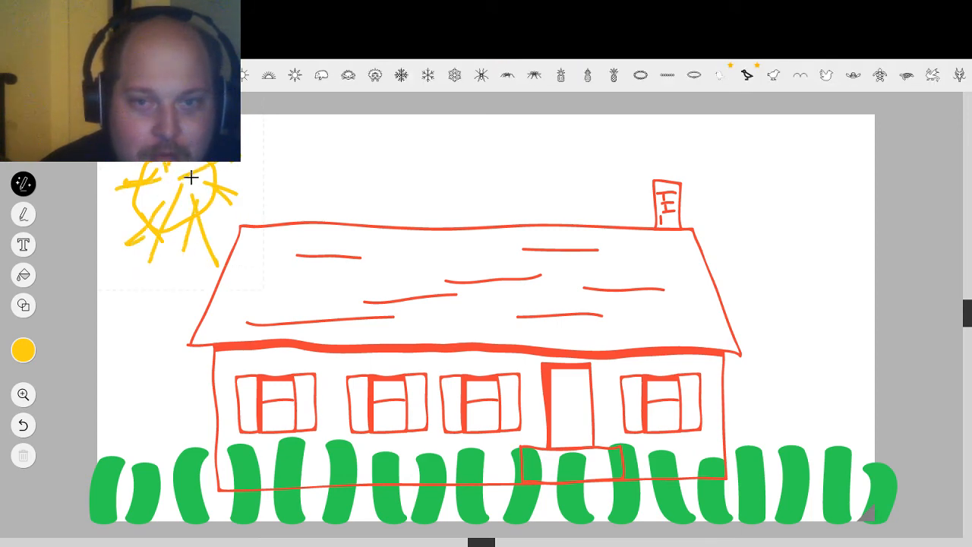
pyautogui.moveTo(180, 196); pyautogui.dragTo(186, 248)
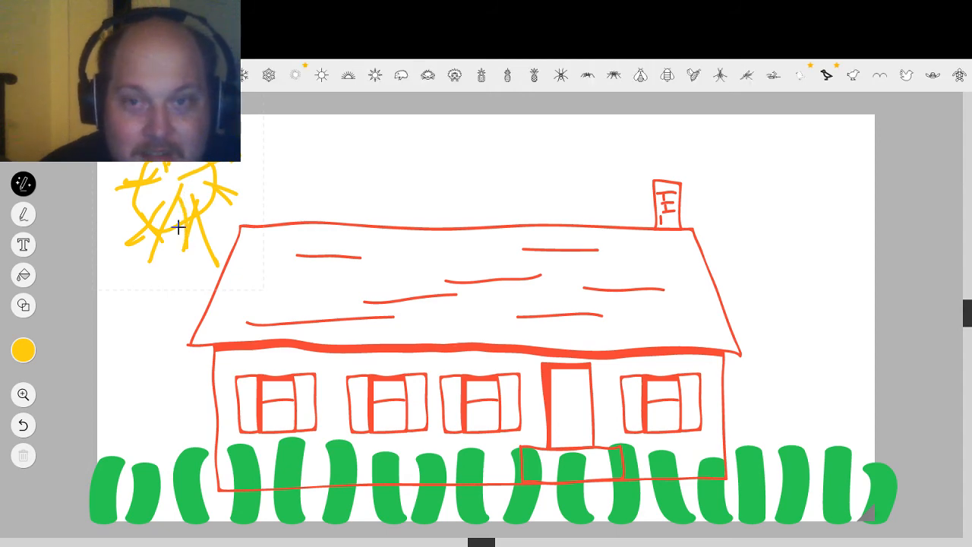
pyautogui.click(295, 75)
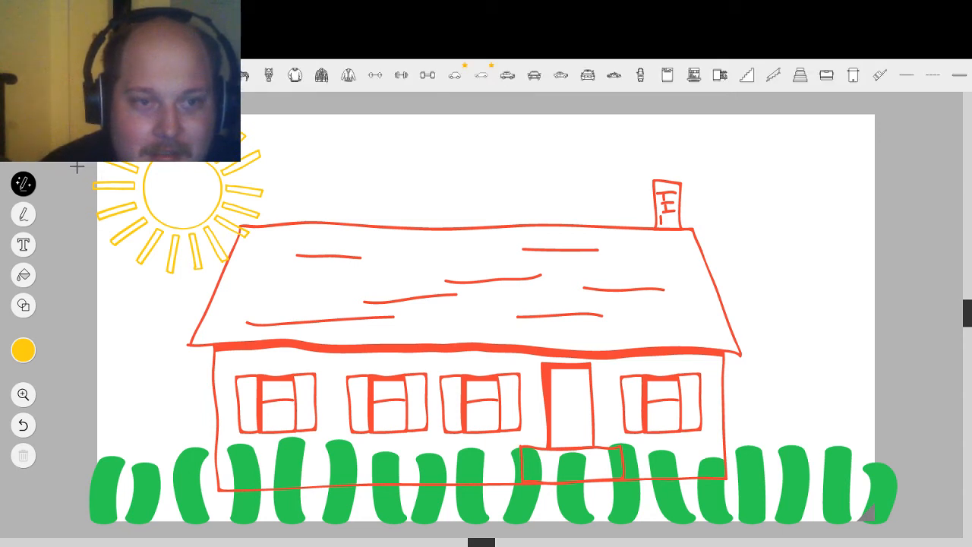
# Step: Try blue and white as the drawing colour and settle on black
pyautogui.click(23, 348)
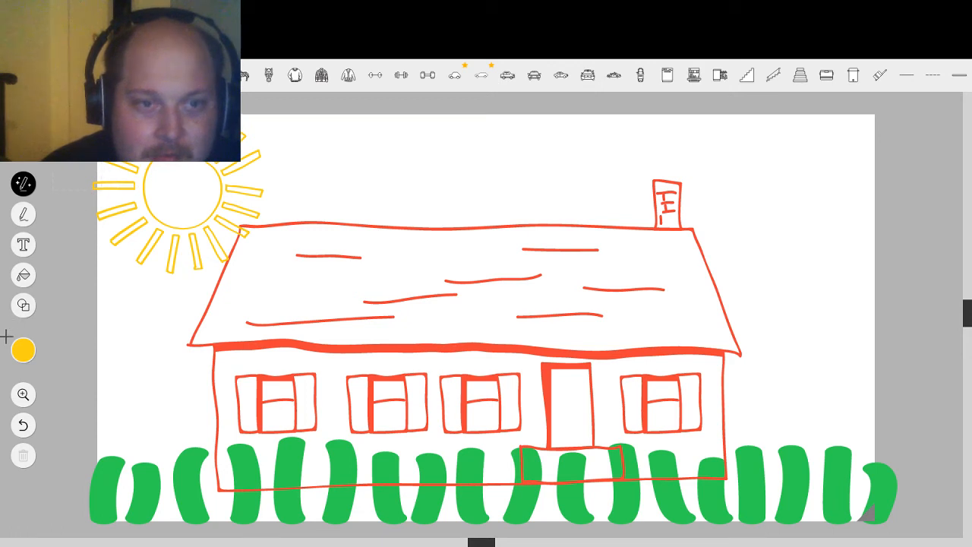
pyautogui.click(21, 351)
pyautogui.click(68, 351)
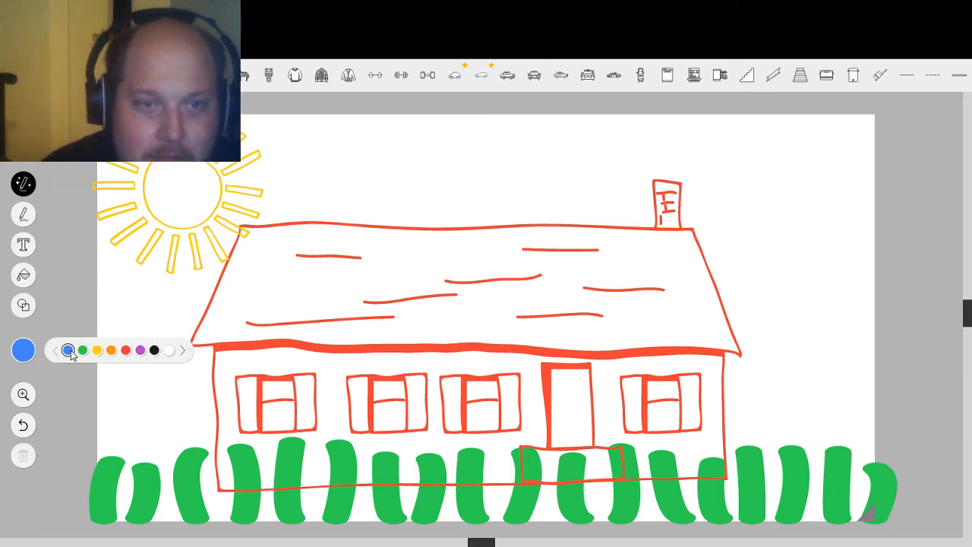
pyautogui.click(168, 350)
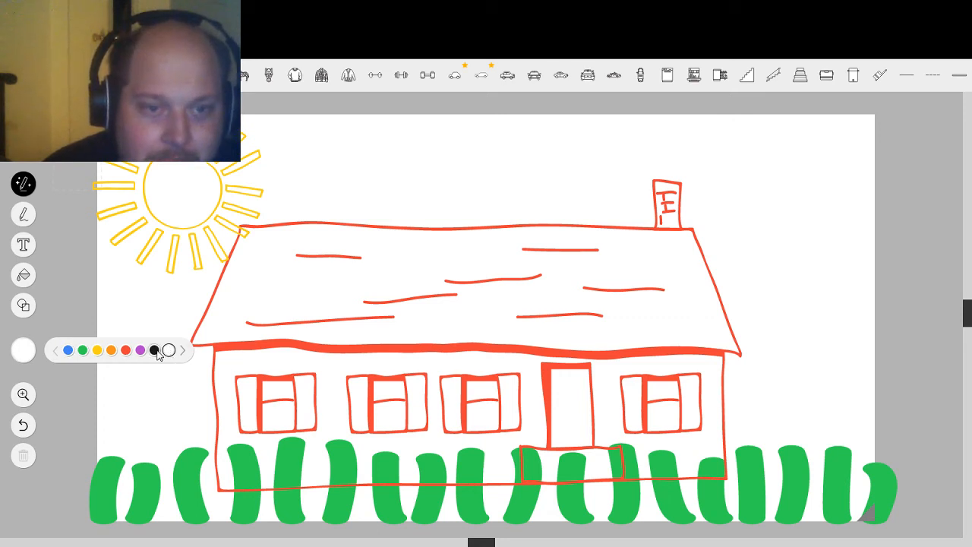
pyautogui.click(155, 350)
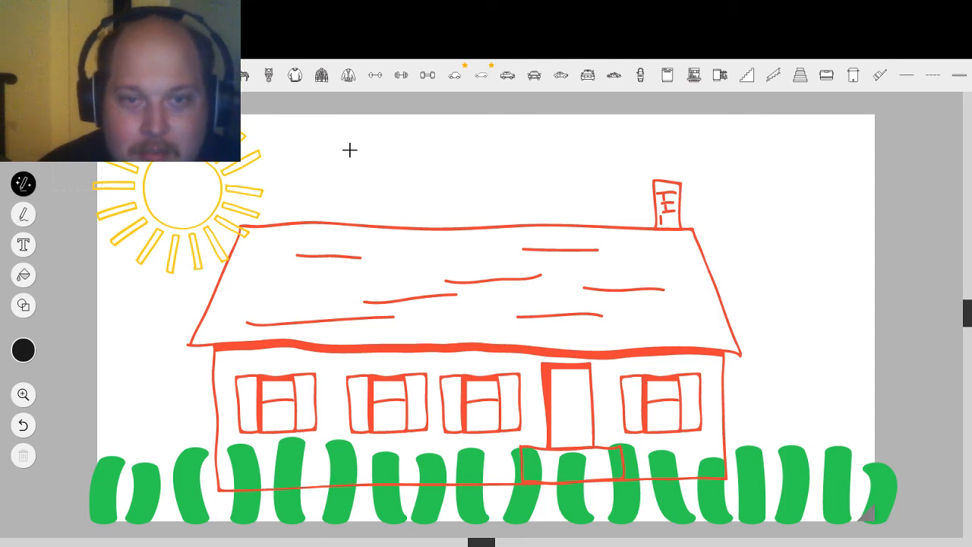
# Step: Sketch a wide, wavy black cloud outline above the roof, then select that sketch alone and delete it
pyautogui.moveTo(344, 158)
pyautogui.mouseDown()
pyautogui.moveTo(383, 155)
pyautogui.moveTo(405, 136)
pyautogui.moveTo(433, 158)
pyautogui.moveTo(496, 154)
pyautogui.moveTo(490, 195)
pyautogui.moveTo(471, 181)
pyautogui.moveTo(445, 189)
pyautogui.moveTo(376, 176)
pyautogui.moveTo(364, 185)
pyautogui.moveTo(343, 155)
pyautogui.moveTo(372, 149)
pyautogui.mouseUp()
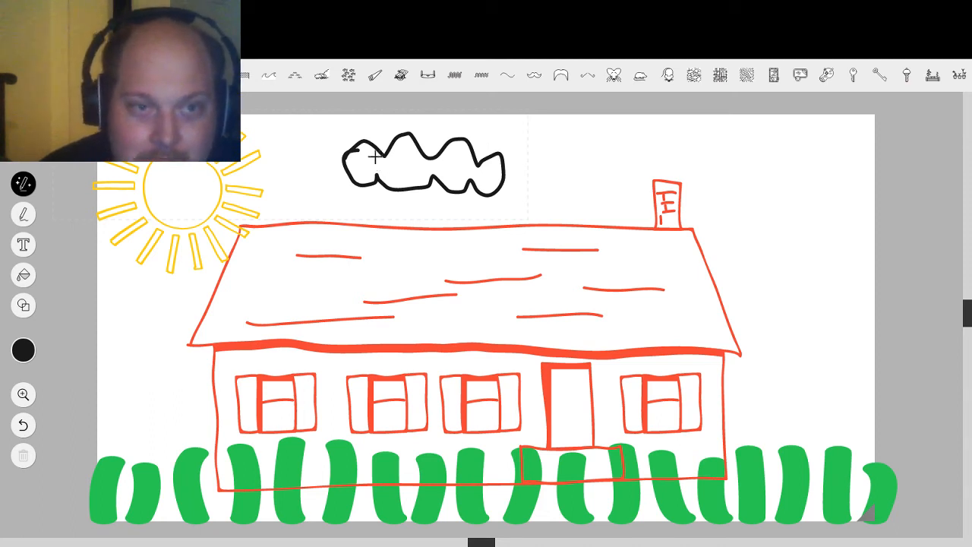
pyautogui.click(23, 153)
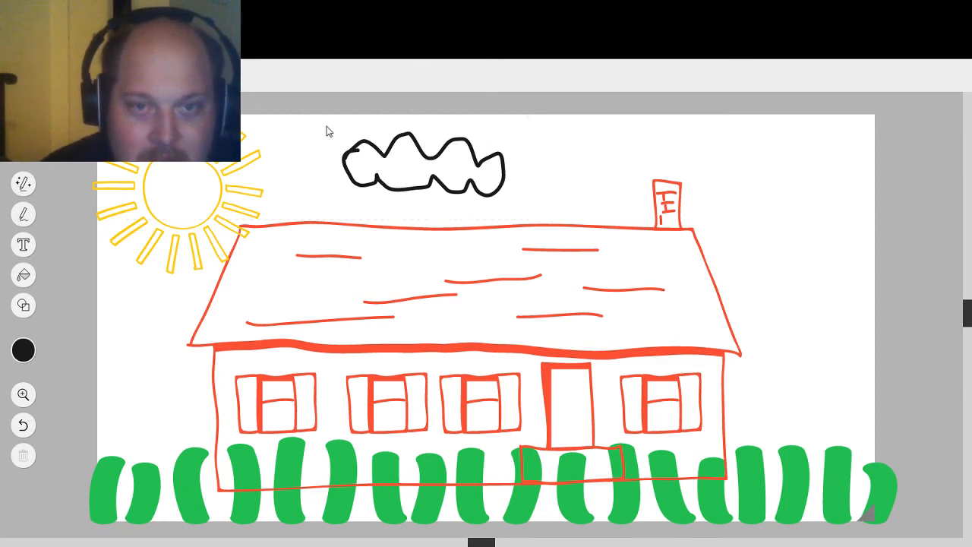
pyautogui.moveTo(357, 148); pyautogui.dragTo(526, 205)
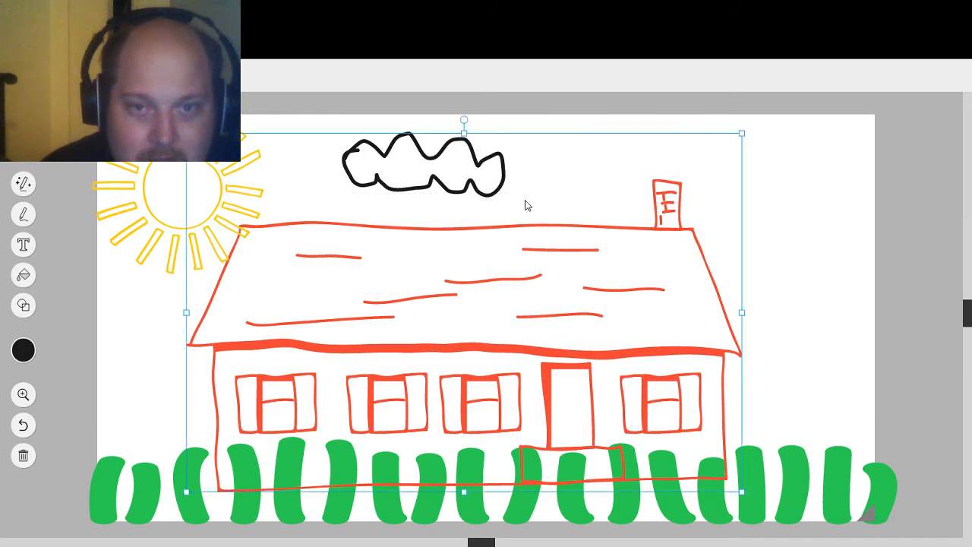
pyautogui.click(84, 319)
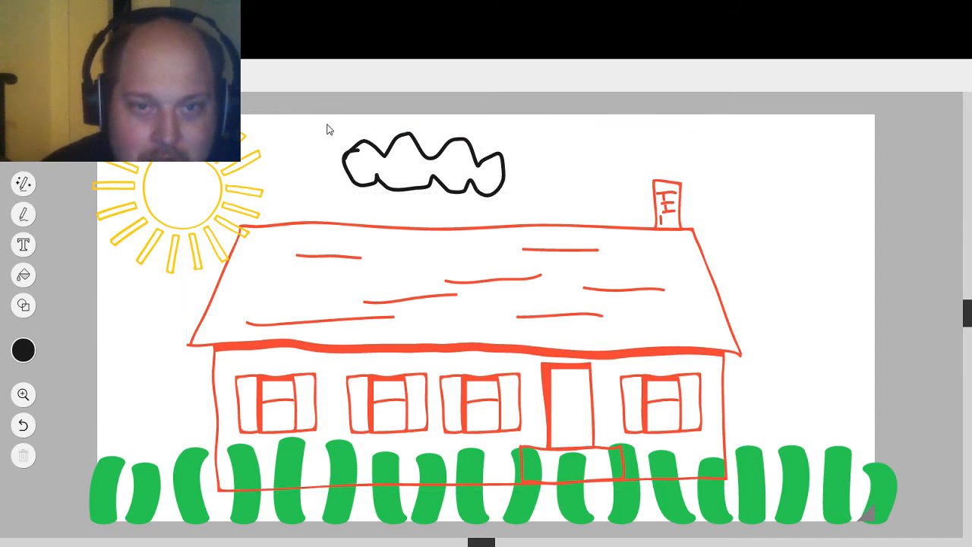
pyautogui.moveTo(326, 129); pyautogui.dragTo(516, 203)
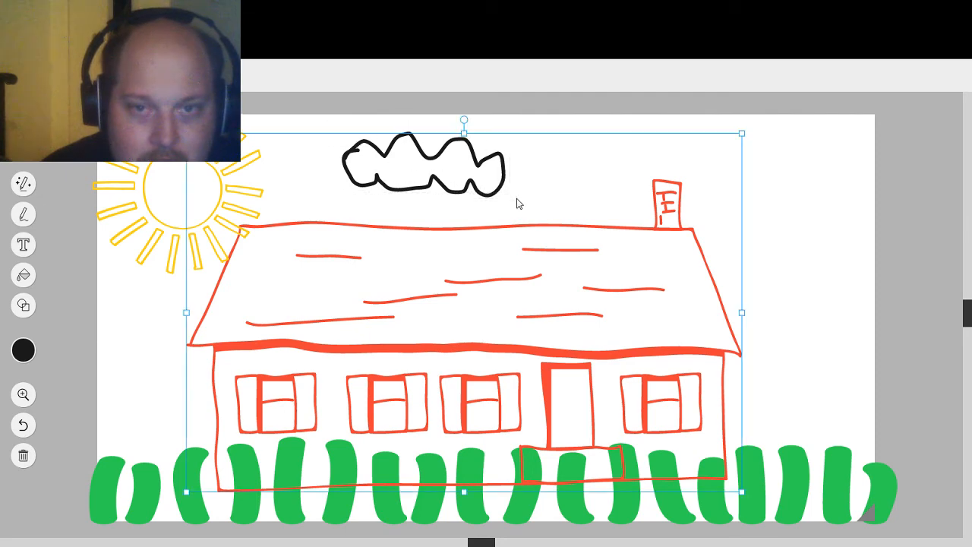
pyautogui.click(75, 305)
pyautogui.click(358, 156)
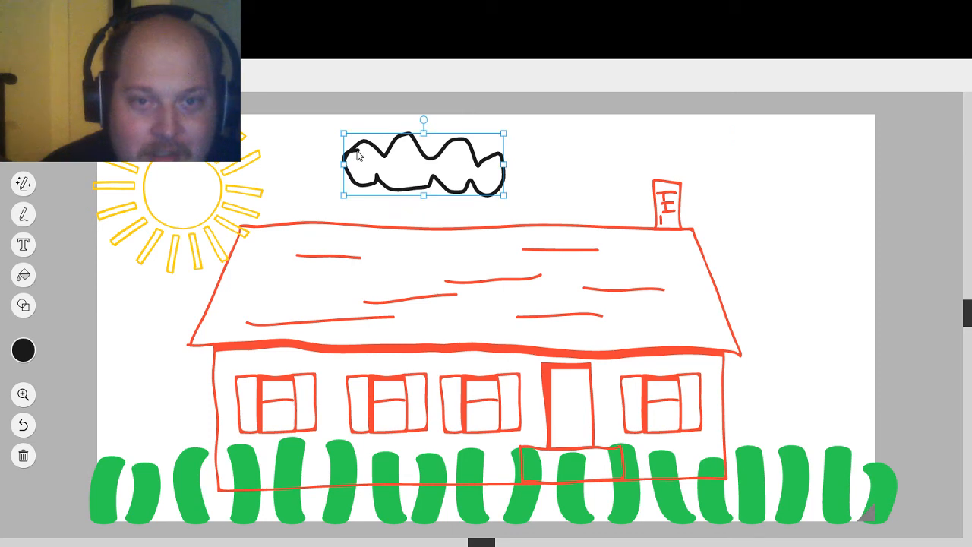
pyautogui.click(23, 456)
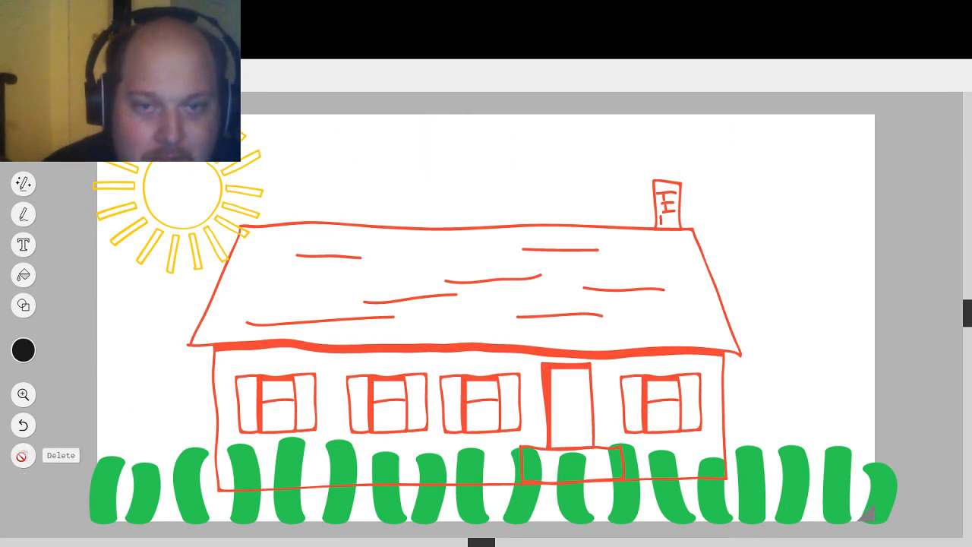
# Step: Sketch a black cloud with AutoDraw just beside the sun above the roof and replace it with the suggested puffy cloud
pyautogui.click(24, 185)
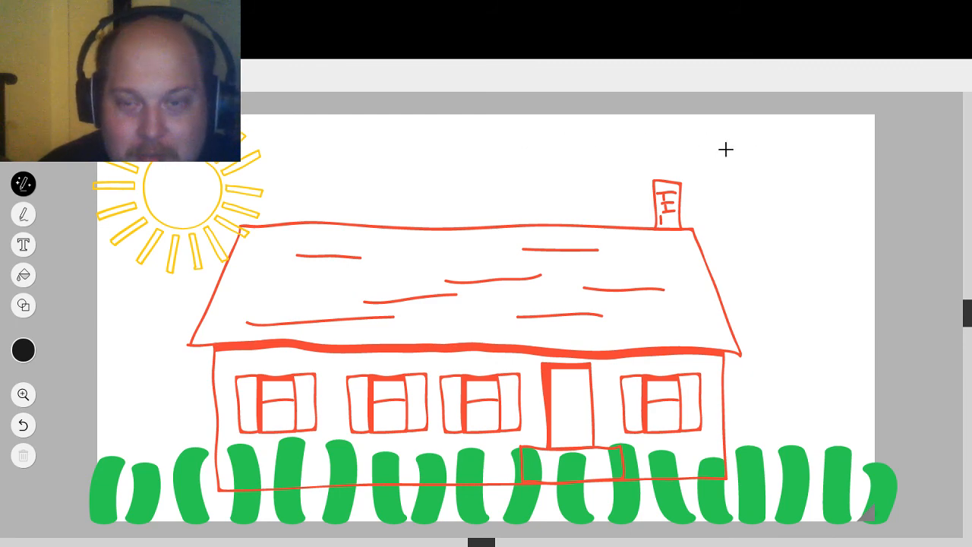
pyautogui.moveTo(330, 150)
pyautogui.mouseDown()
pyautogui.moveTo(351, 136)
pyautogui.moveTo(402, 133)
pyautogui.moveTo(409, 148)
pyautogui.moveTo(440, 136)
pyautogui.moveTo(449, 156)
pyautogui.moveTo(457, 152)
pyautogui.moveTo(460, 180)
pyautogui.moveTo(443, 187)
pyautogui.moveTo(430, 174)
pyautogui.moveTo(419, 189)
pyautogui.moveTo(391, 174)
pyautogui.moveTo(337, 179)
pyautogui.moveTo(335, 150)
pyautogui.mouseUp()
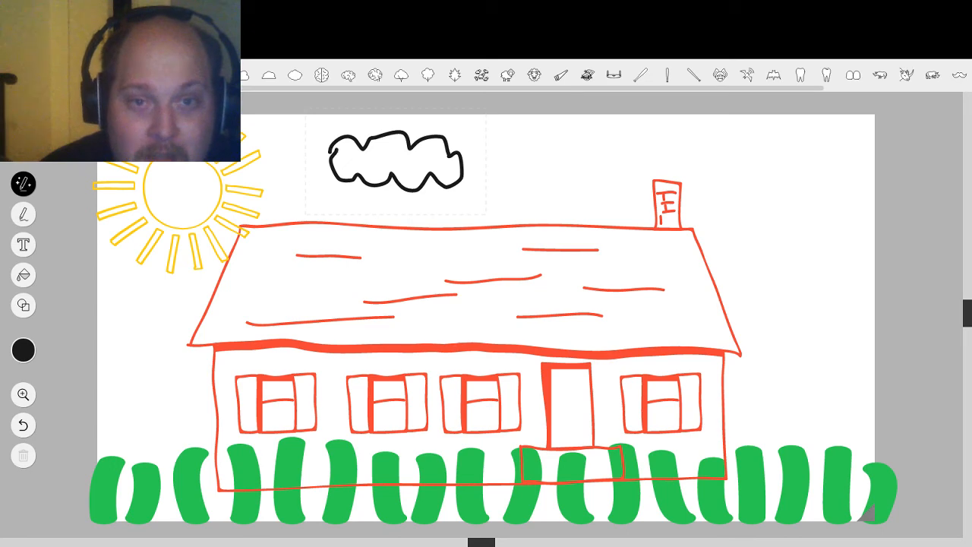
pyautogui.click(163, 75)
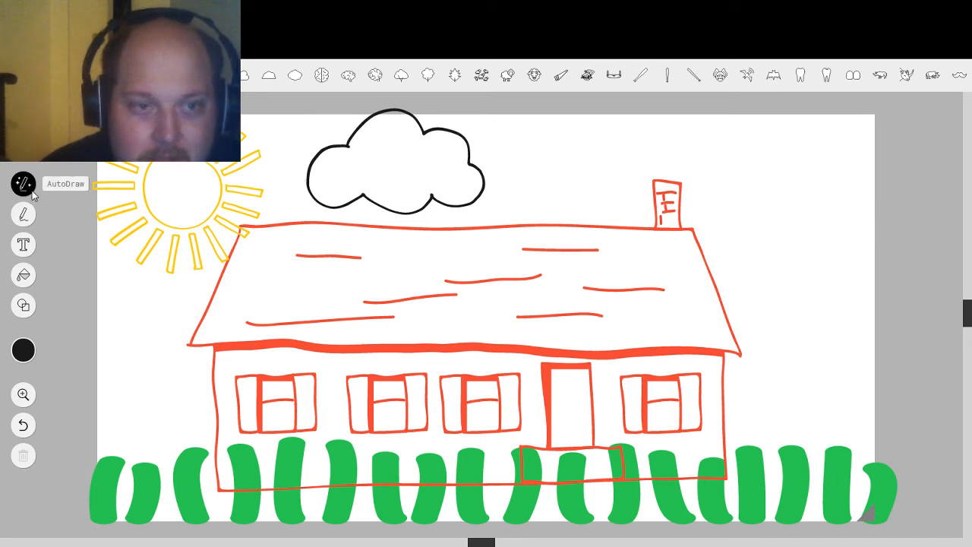
# Step: Sketch three small wavy birds in orange with AutoDraw in the sky between the cloud and the chimney
pyautogui.click(23, 350)
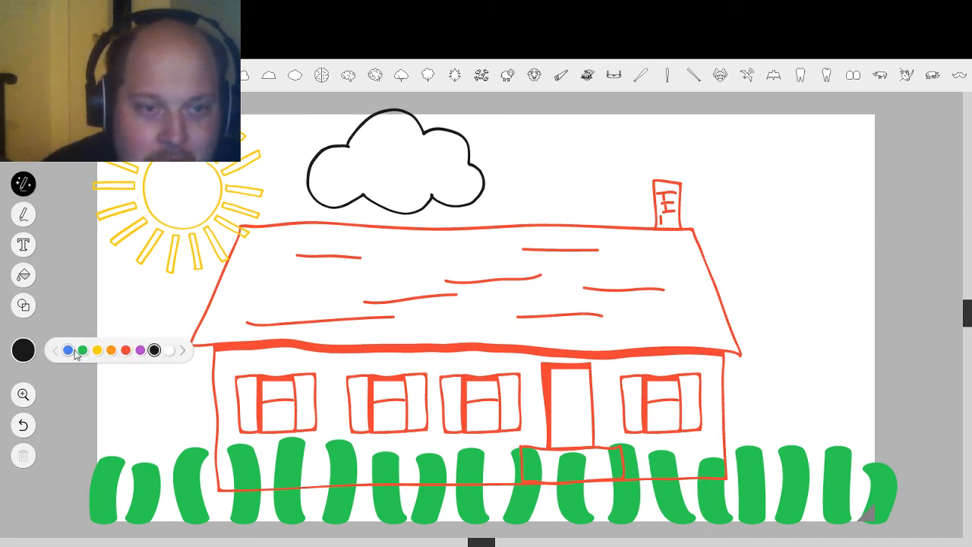
pyautogui.click(111, 350)
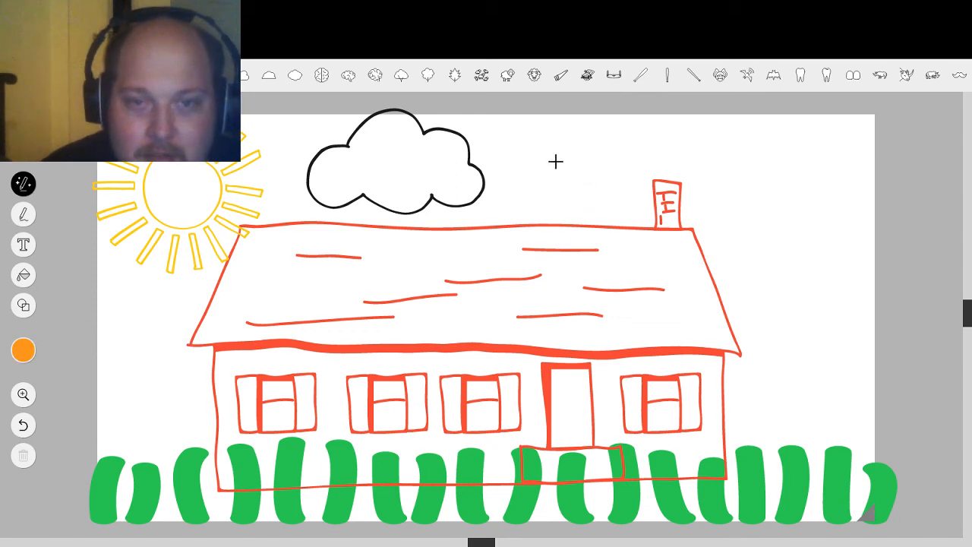
pyautogui.moveTo(536, 164); pyautogui.dragTo(586, 149)
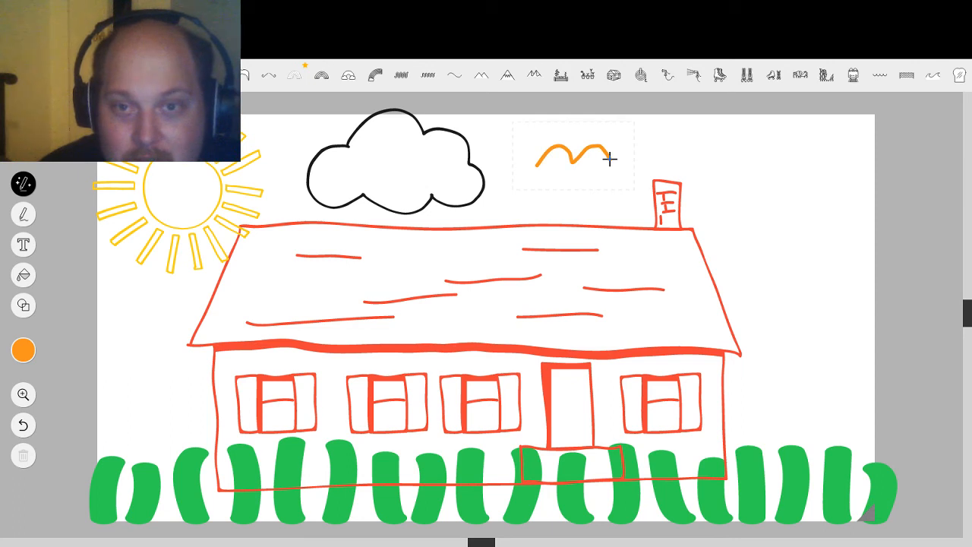
pyautogui.moveTo(624, 133); pyautogui.dragTo(669, 147)
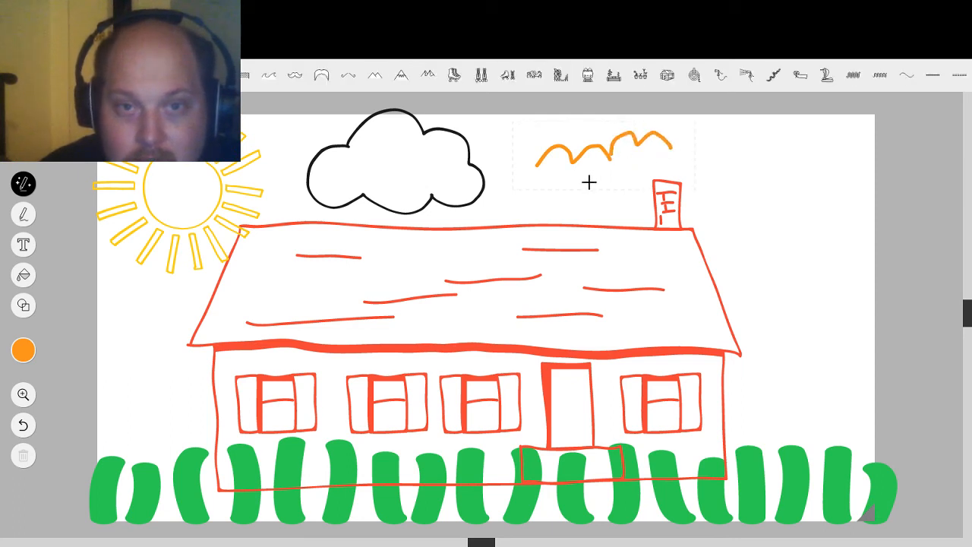
pyautogui.moveTo(614, 174); pyautogui.dragTo(636, 177)
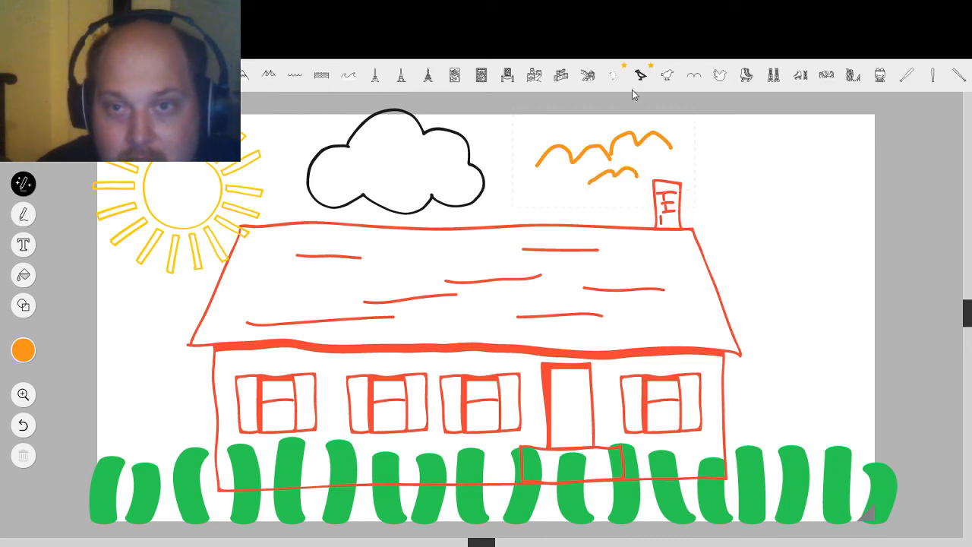
# Step: Try the suggested drawings in place of the bird sketch, from the double arc and several birds to the roller skates
pyautogui.click(696, 80)
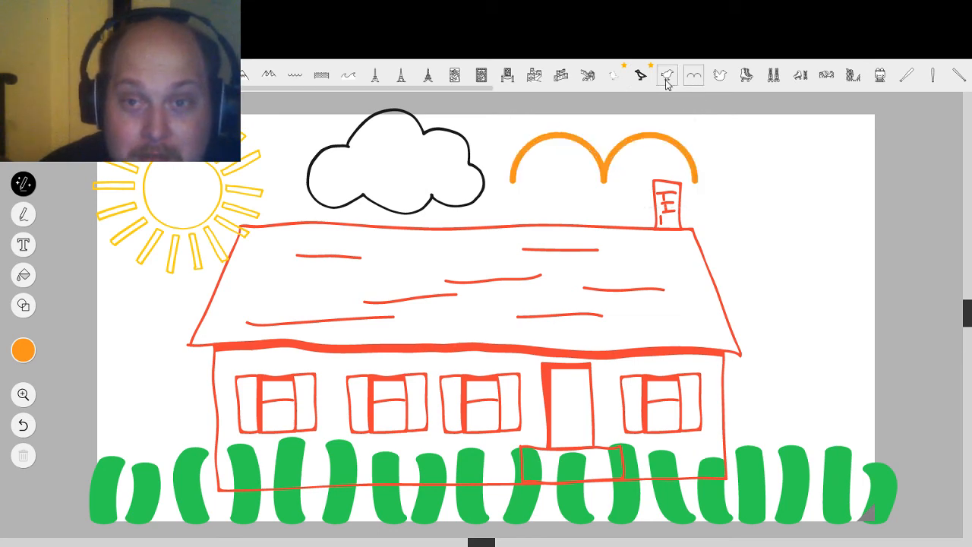
pyautogui.click(667, 77)
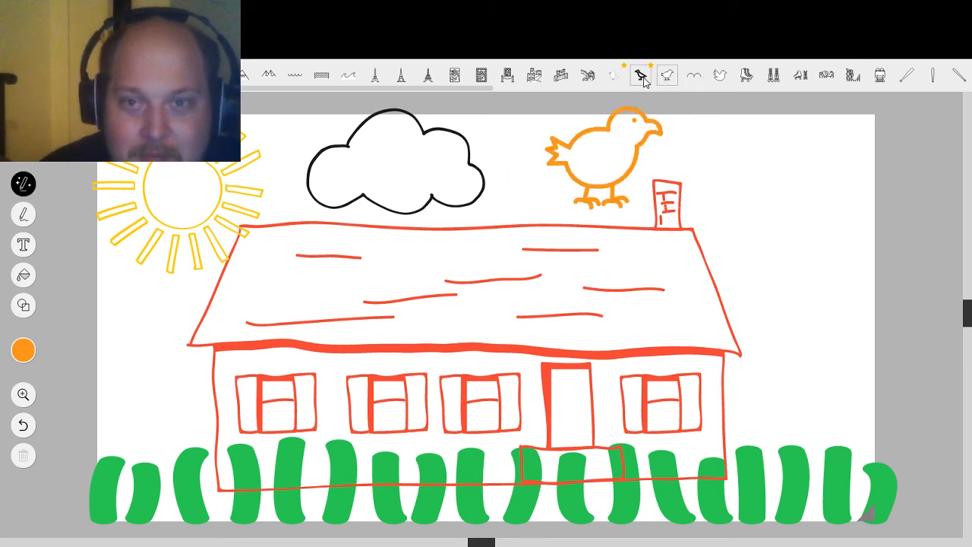
pyautogui.click(642, 79)
pyautogui.click(621, 80)
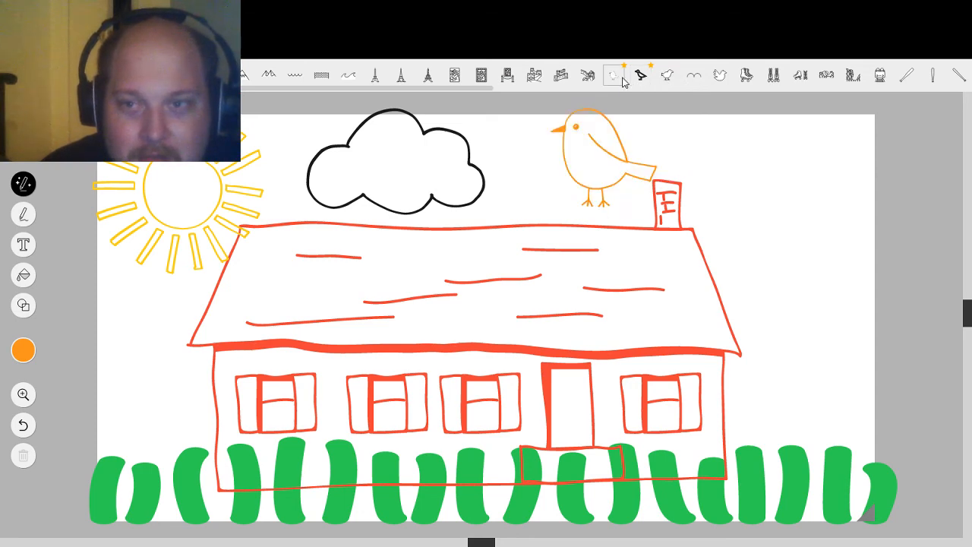
pyautogui.click(718, 78)
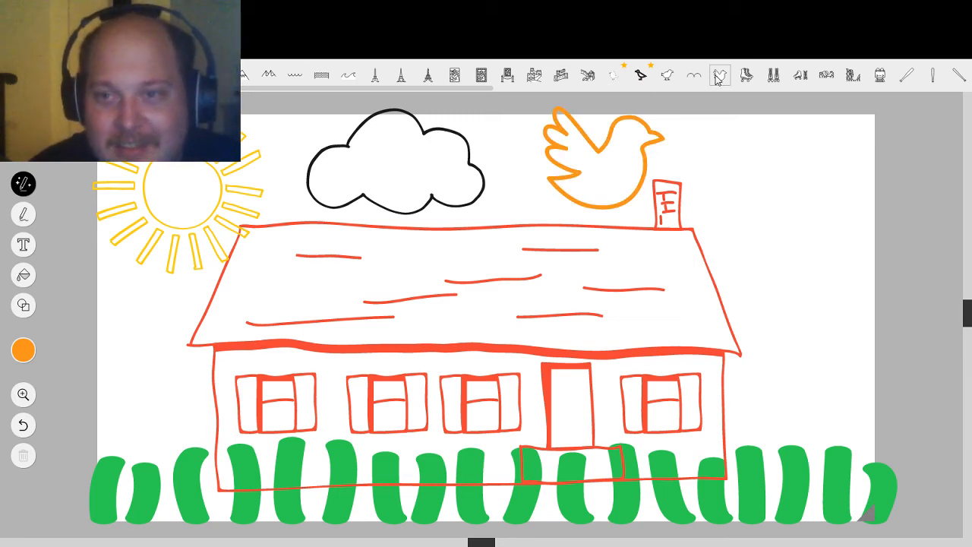
pyautogui.click(799, 81)
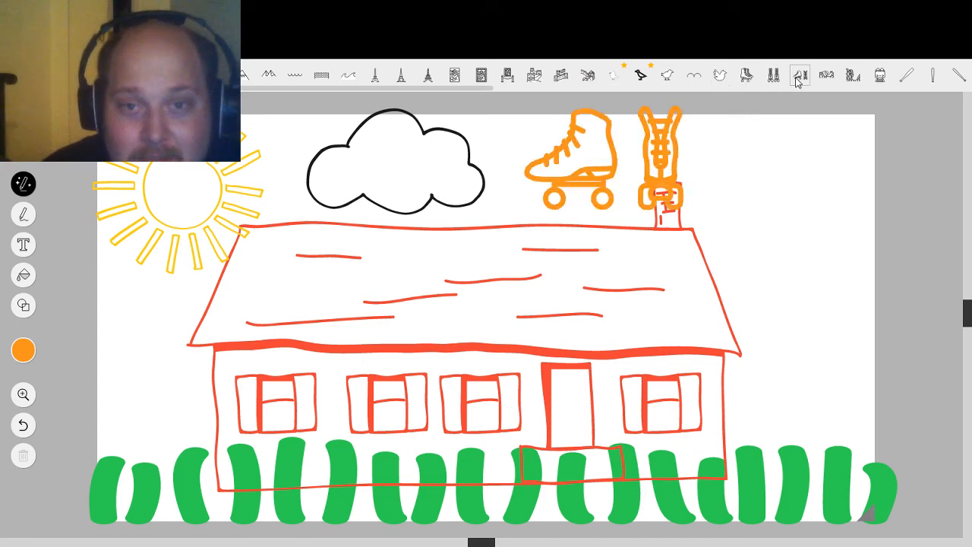
# Step: Compare the solid bird once more and replace the sketch with the thin-outlined standing songbird with a pointed beak
pyautogui.click(645, 79)
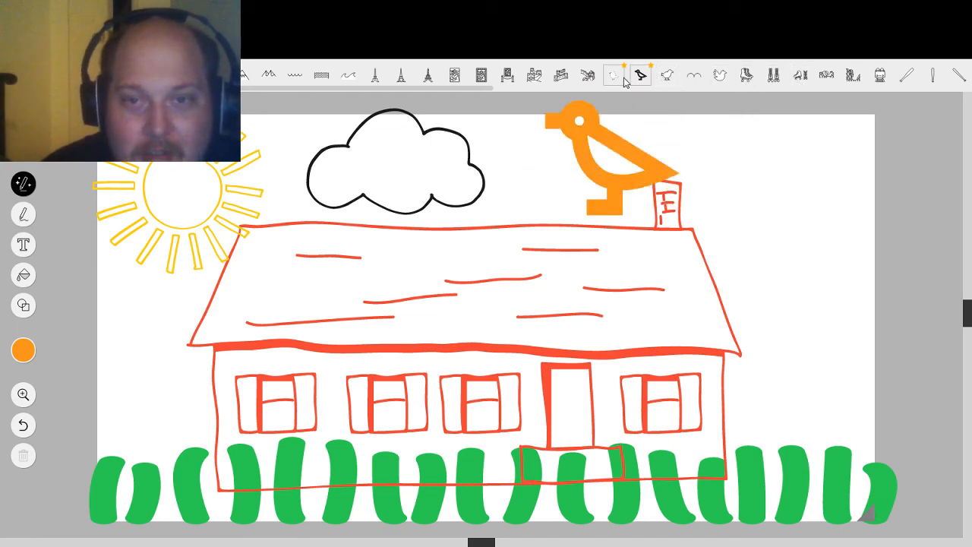
pyautogui.click(623, 79)
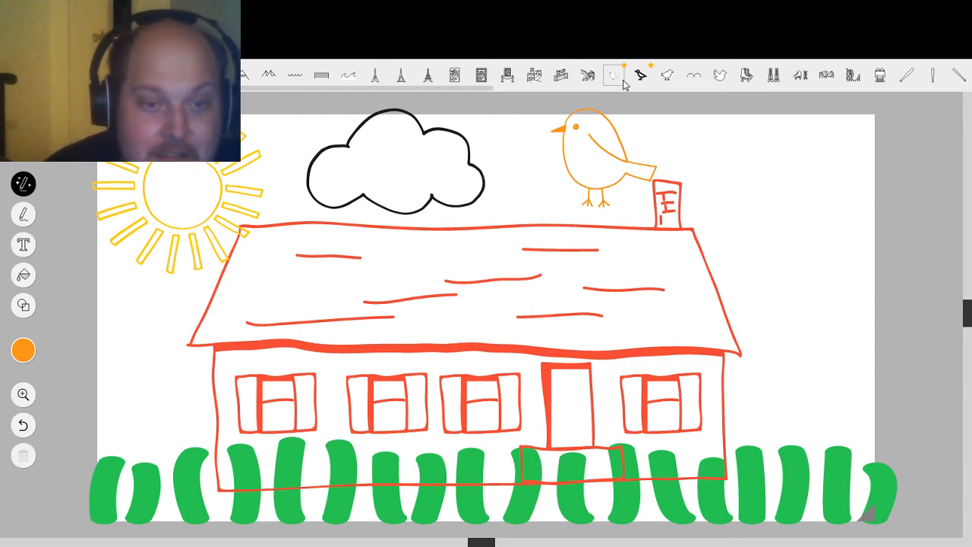
pyautogui.click(76, 226)
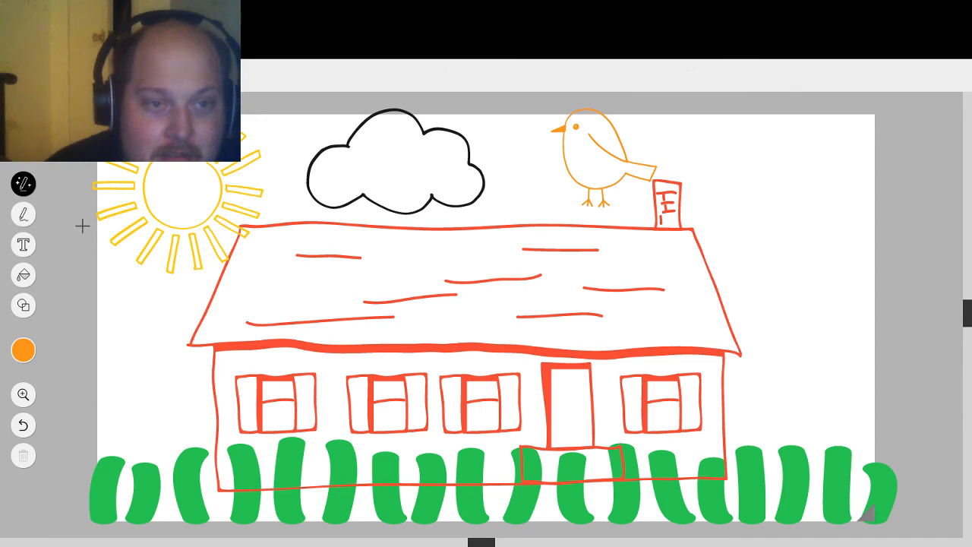
# Step: Fill the whole canvas background with blue for the sky
pyautogui.click(31, 281)
pyautogui.click(21, 347)
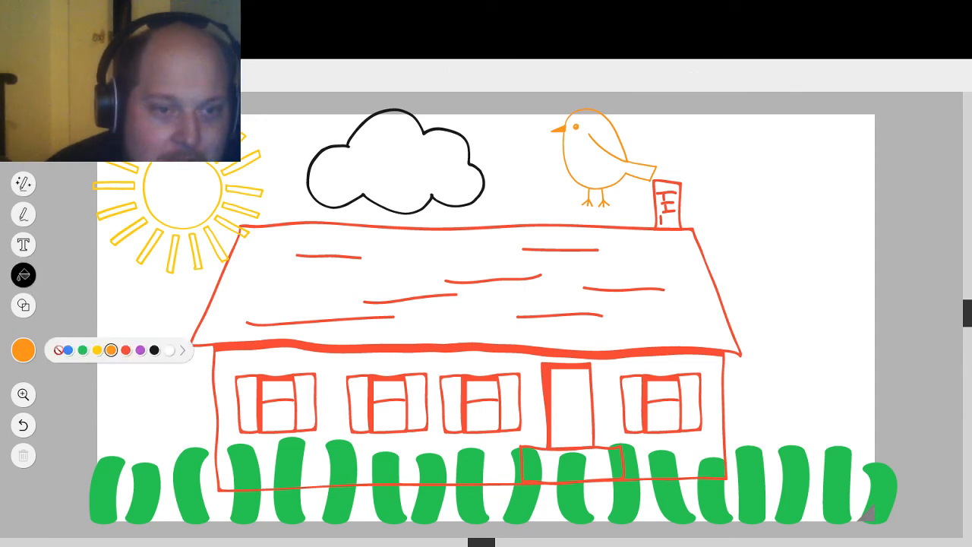
pyautogui.click(66, 351)
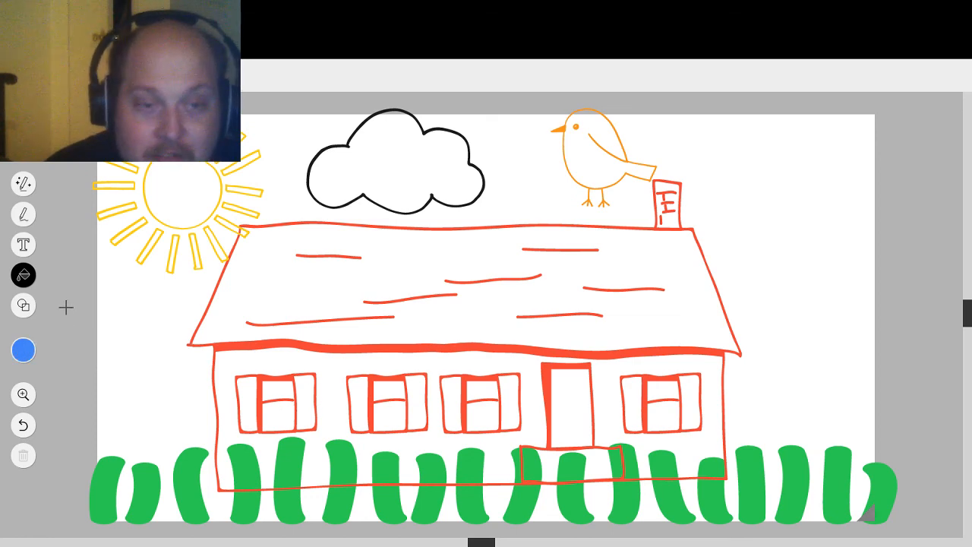
pyautogui.click(66, 306)
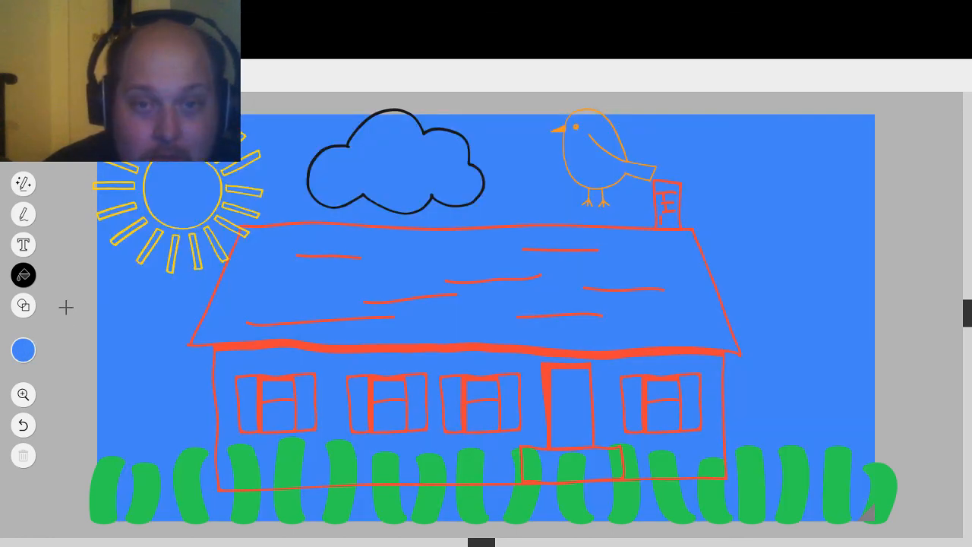